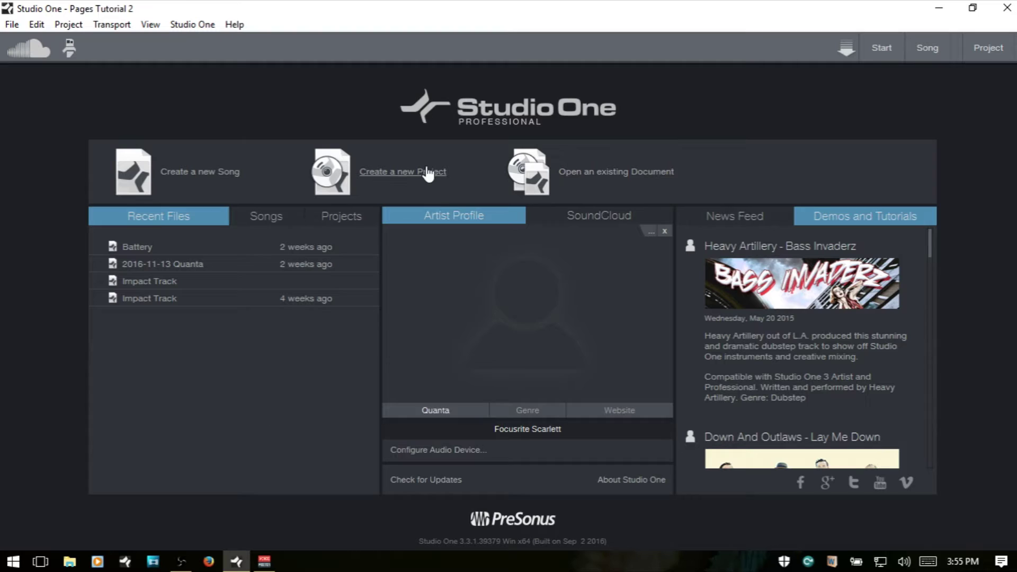
Check the open projects list, then create a 44.1 kHz mastering project named 'Tutorial'.
{"action": "left_click", "coordinate": [986, 47]}
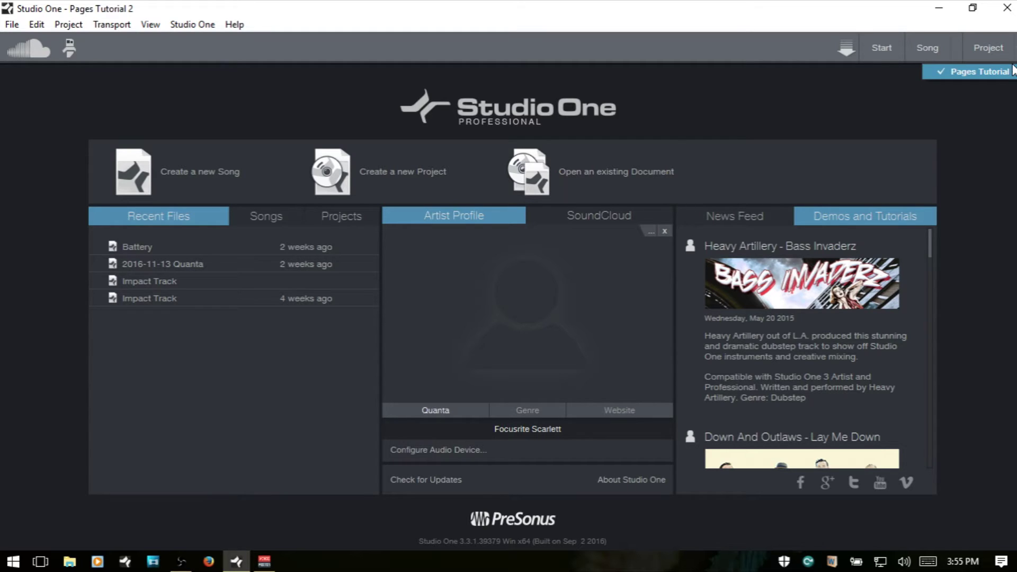
{"action": "left_click", "coordinate": [998, 150]}
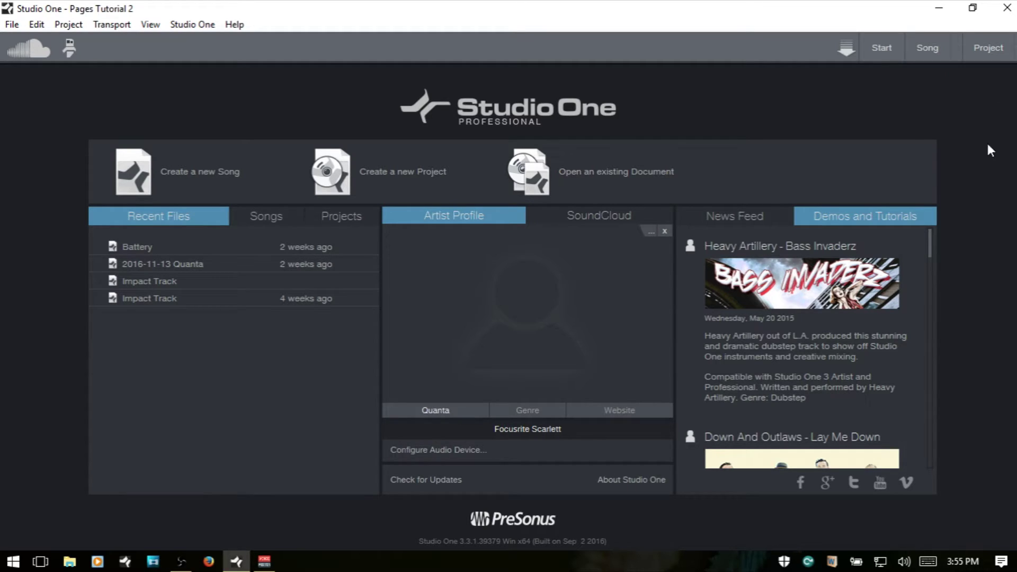
{"action": "left_click", "coordinate": [405, 178]}
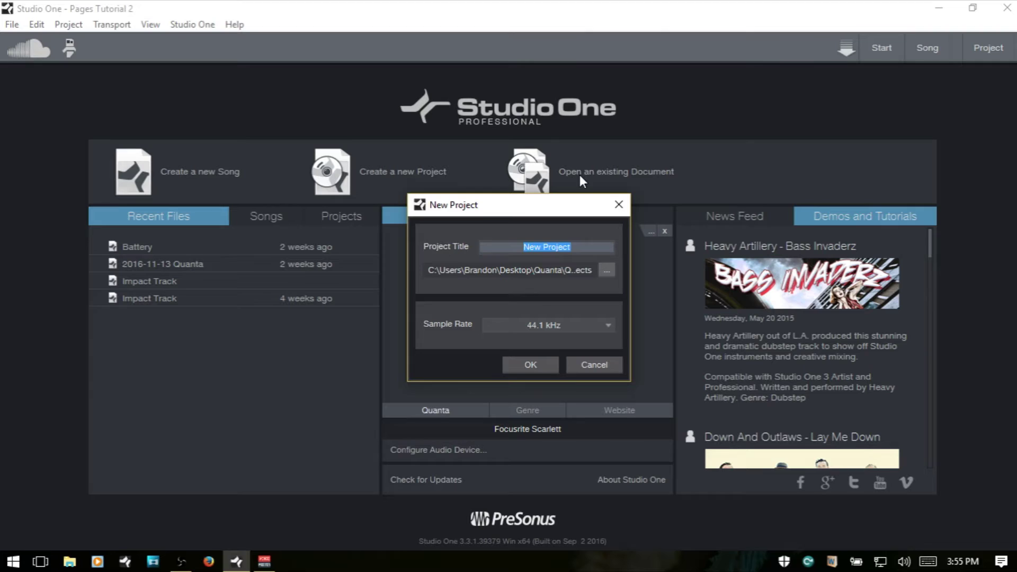
{"action": "type", "text": "Tutorial"}
{"action": "left_click", "coordinate": [527, 364]}
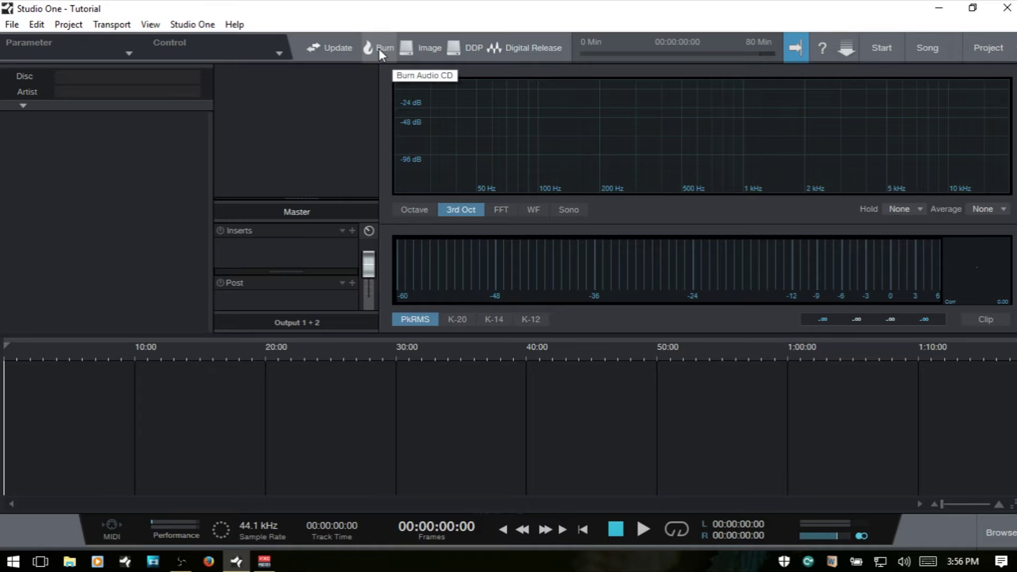
{"action": "left_click", "coordinate": [424, 45]}
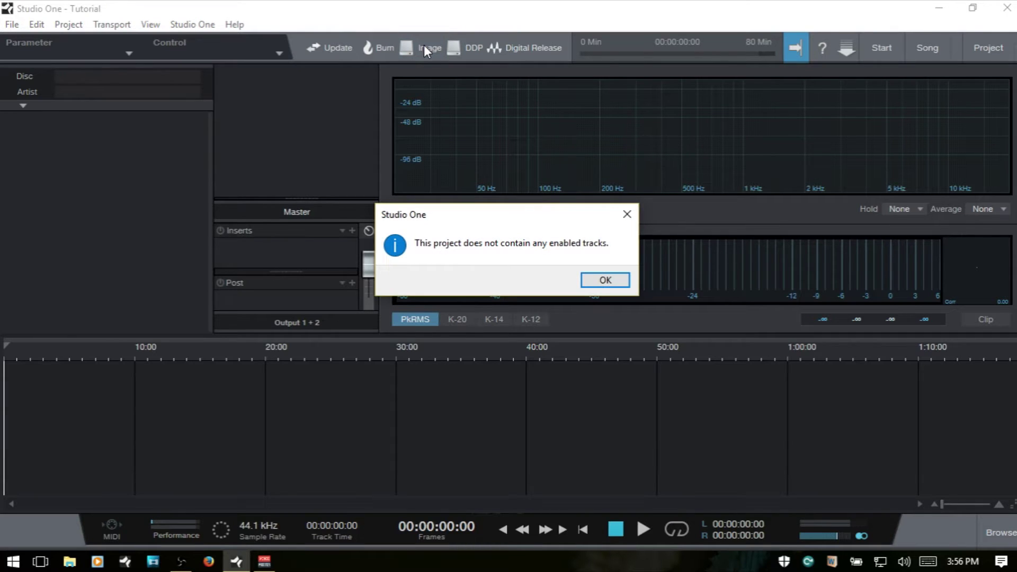
{"action": "left_click", "coordinate": [603, 279]}
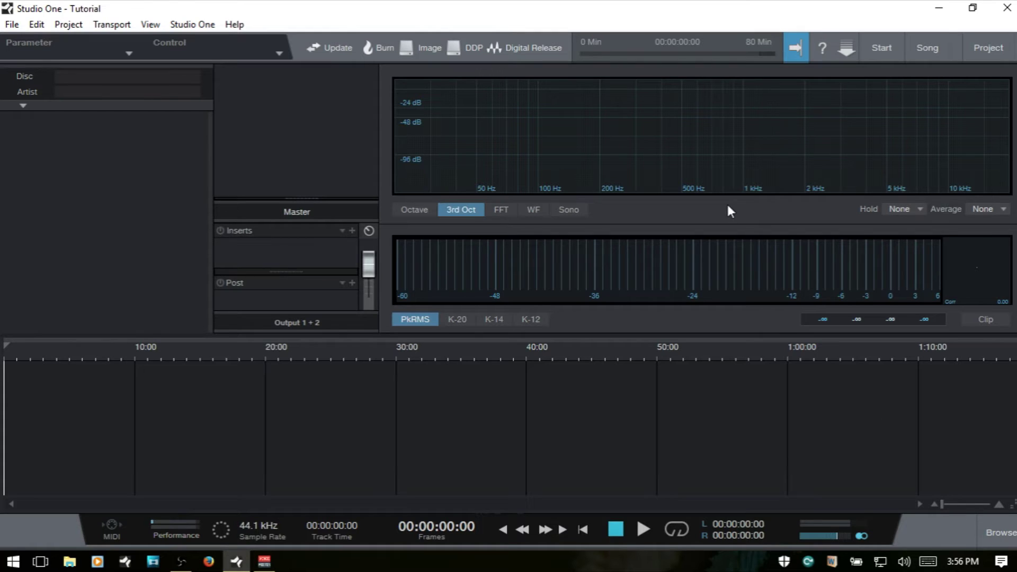
Add Groove Me.wav and world track.wav from the browser onto the timeline.
{"action": "key", "text": "F5"}
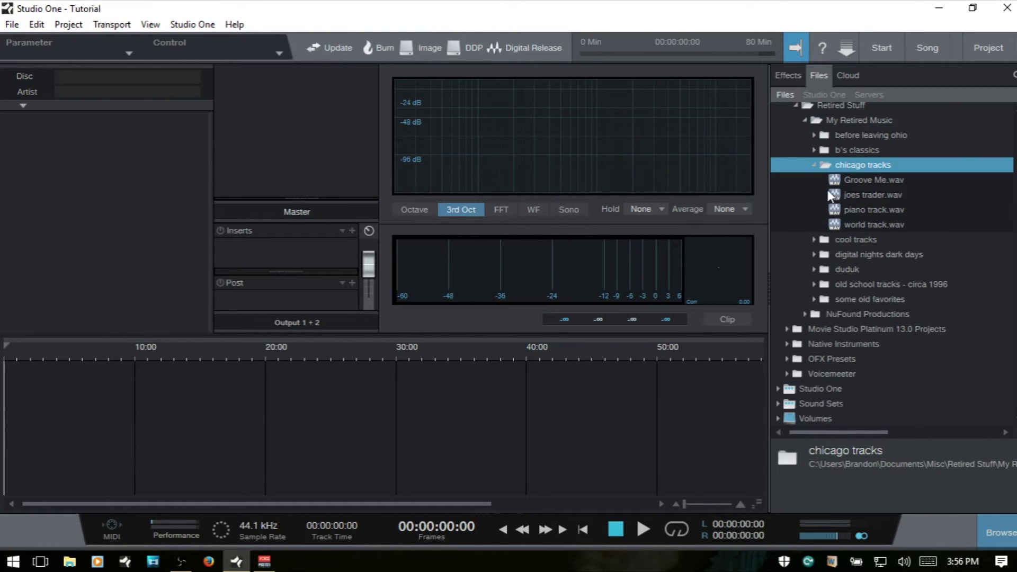
{"action": "left_click_drag", "start_coordinate": [869, 179], "coordinate": [74, 398]}
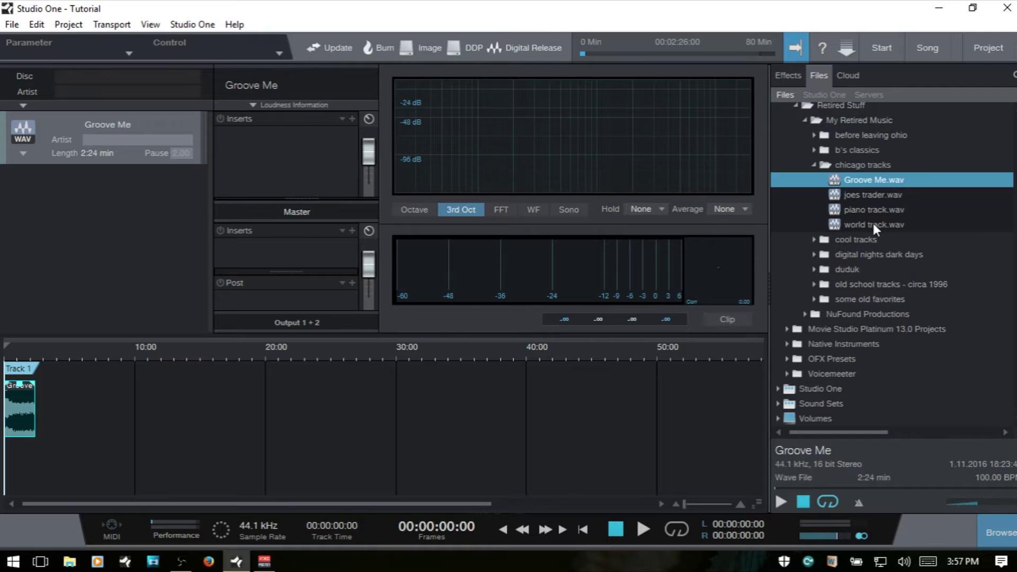
{"action": "left_click_drag", "start_coordinate": [868, 222], "coordinate": [120, 426]}
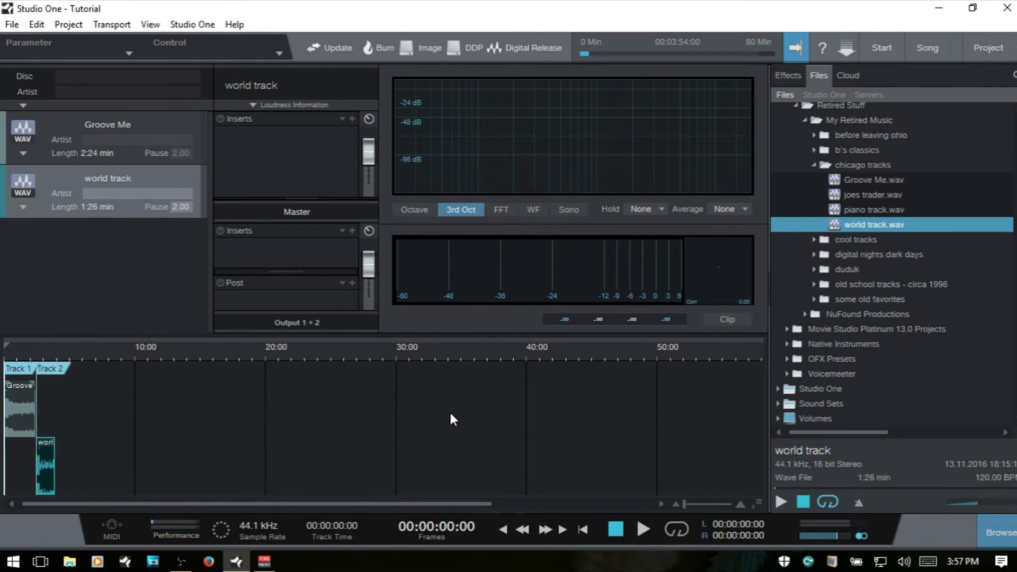
{"action": "left_click", "coordinate": [1007, 532]}
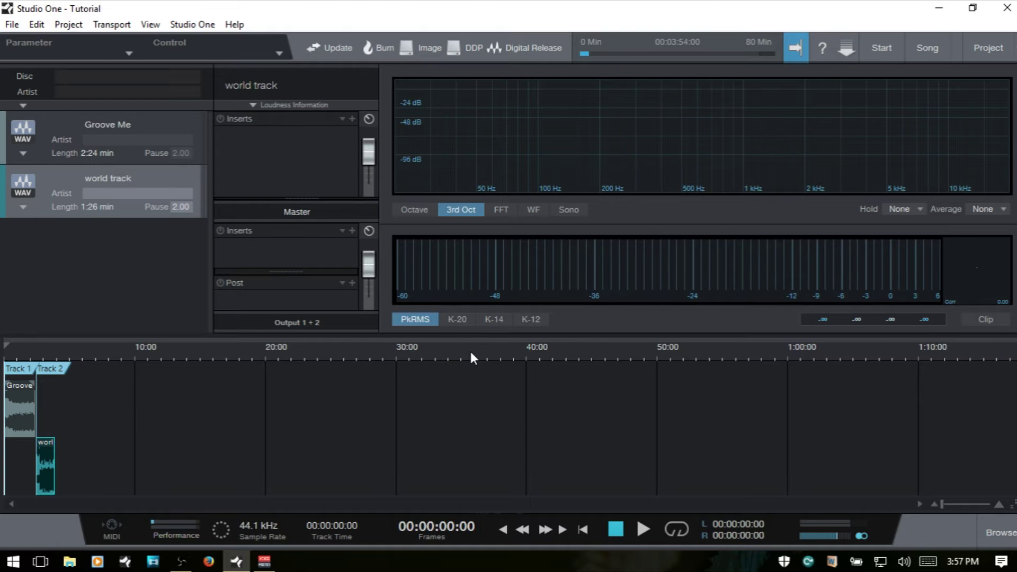
Zoom the timeline so both the Groove Me and world track clips show.
{"action": "left_click_drag", "start_coordinate": [472, 361], "coordinate": [472, 392]}
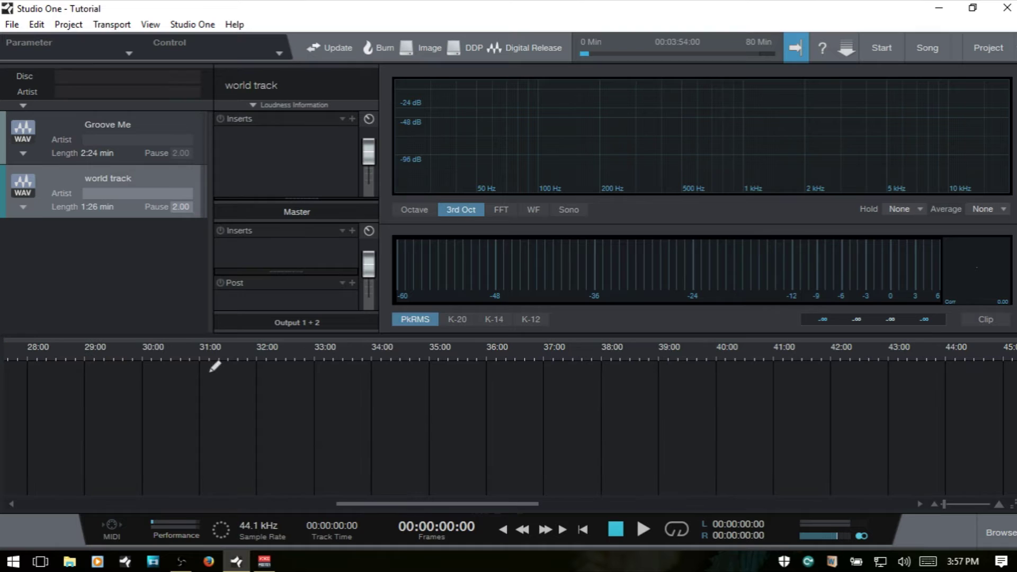
{"action": "left_click_drag", "start_coordinate": [403, 498], "coordinate": [70, 496]}
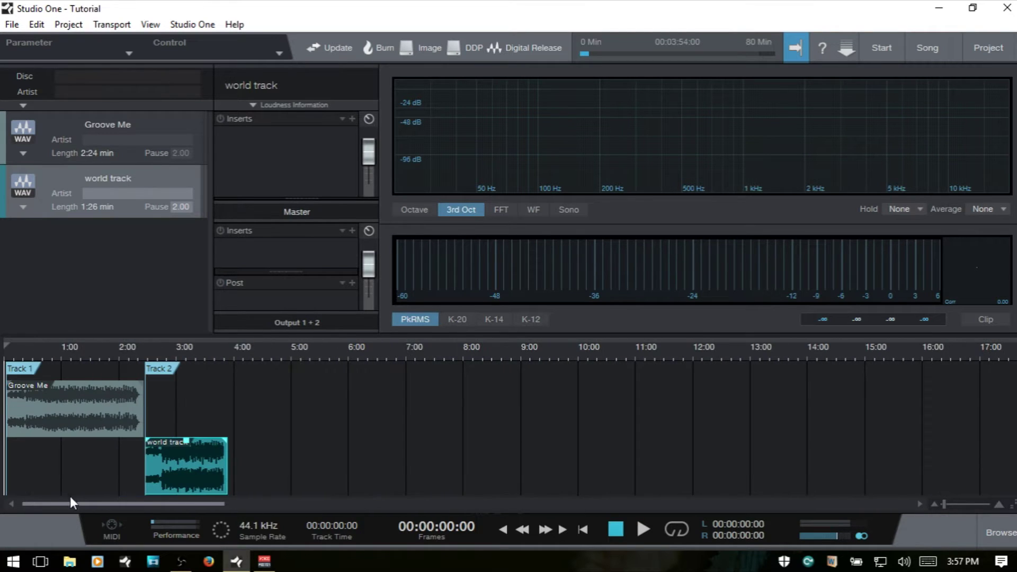
{"action": "left_click_drag", "start_coordinate": [279, 358], "coordinate": [480, 406]}
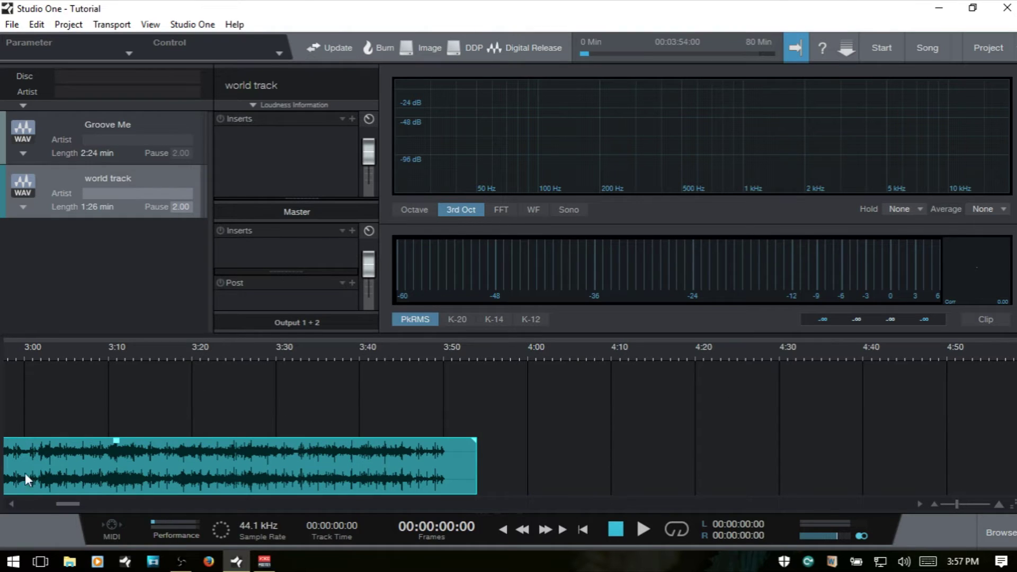
{"action": "left_click_drag", "start_coordinate": [73, 504], "coordinate": [39, 503]}
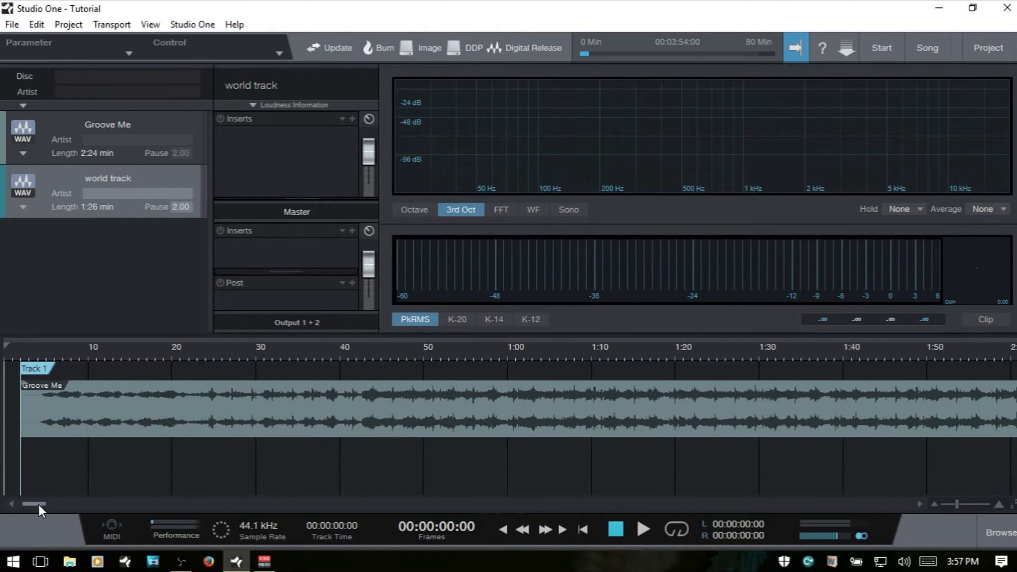
{"action": "left_click_drag", "start_coordinate": [296, 349], "coordinate": [294, 329]}
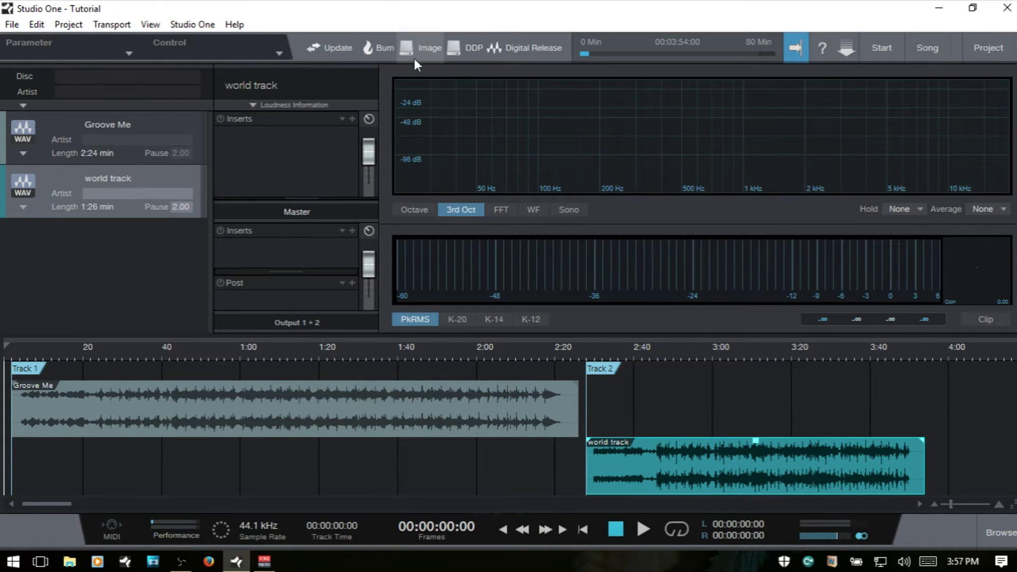
{"action": "mouse_move", "coordinate": [483, 83]}
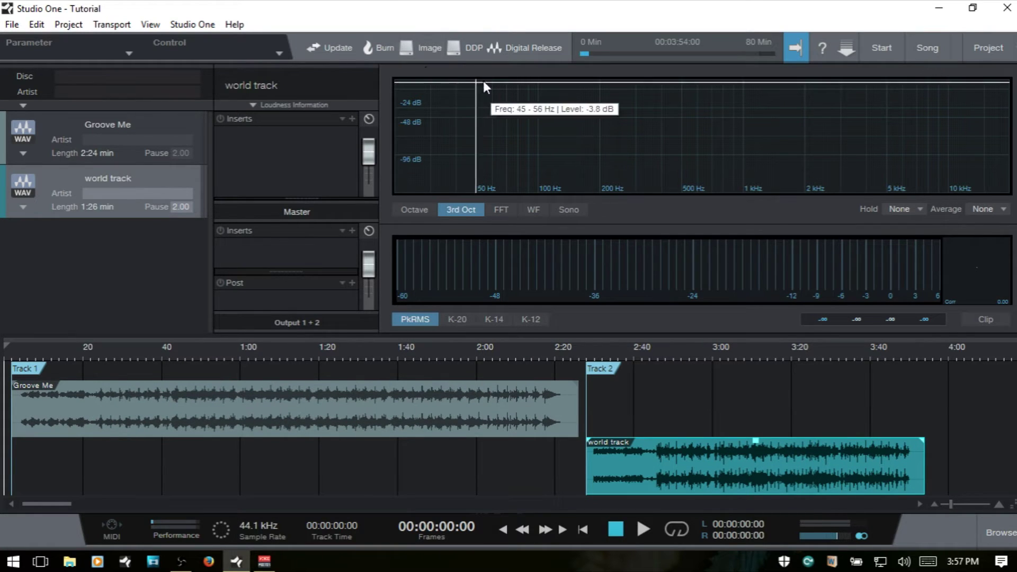
{"action": "left_click", "coordinate": [425, 46]}
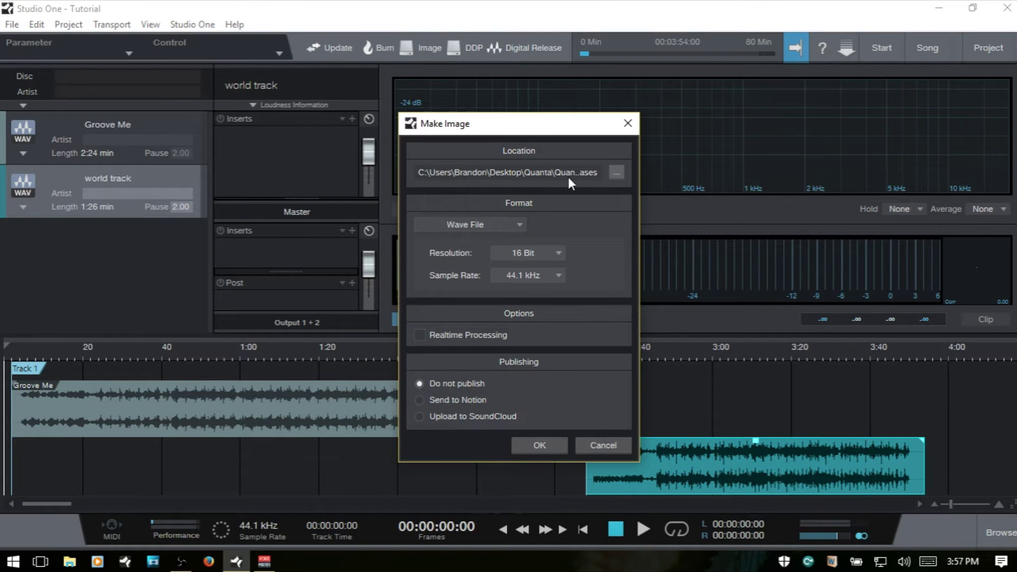
{"action": "left_click", "coordinate": [517, 227]}
{"action": "left_click", "coordinate": [581, 222]}
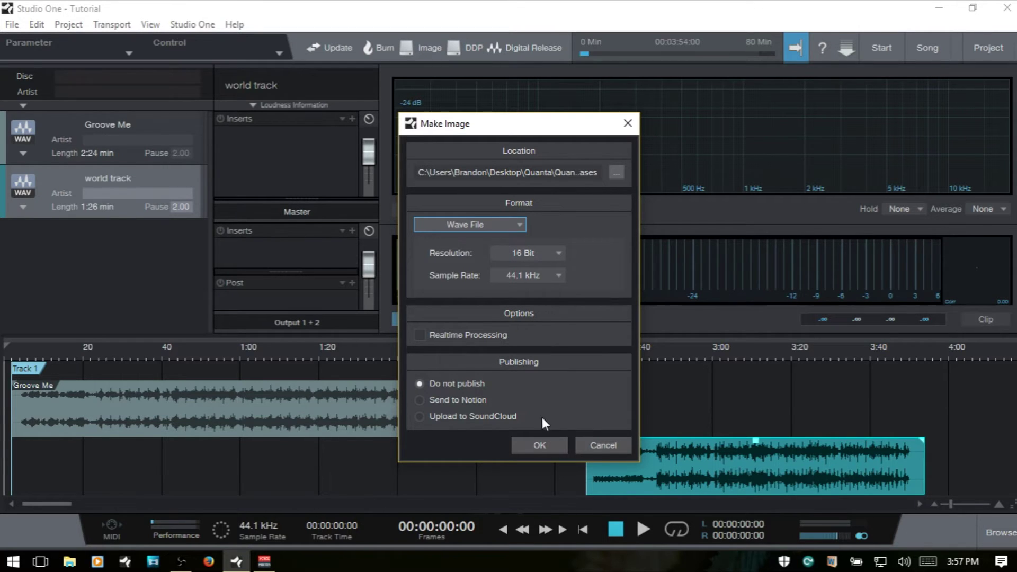
{"action": "left_click", "coordinate": [605, 446]}
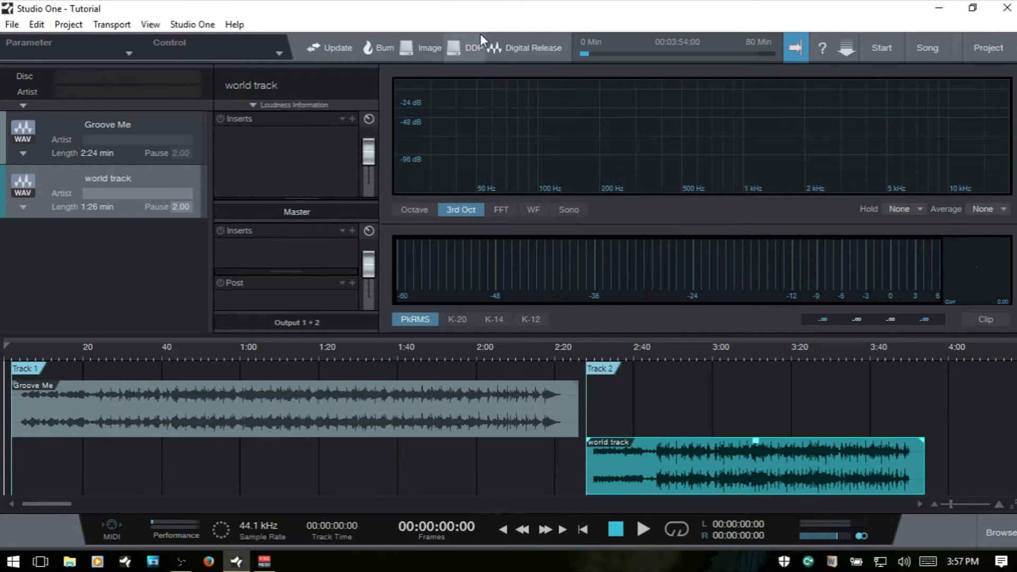
Choose MP3 File at 192 kB/s in Digital Release, then cancel without exporting.
{"action": "left_click", "coordinate": [519, 48]}
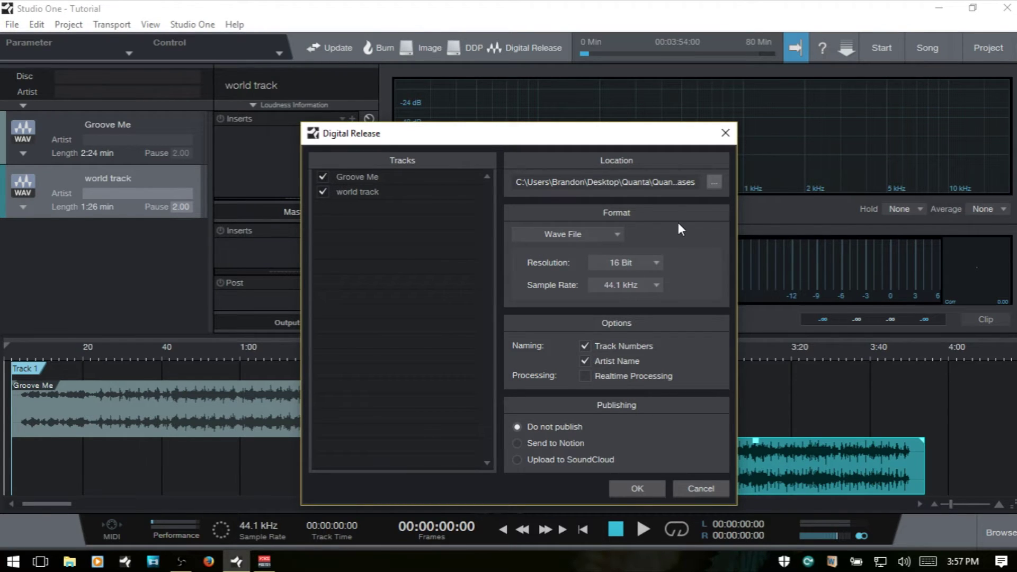
{"action": "left_click", "coordinate": [607, 232]}
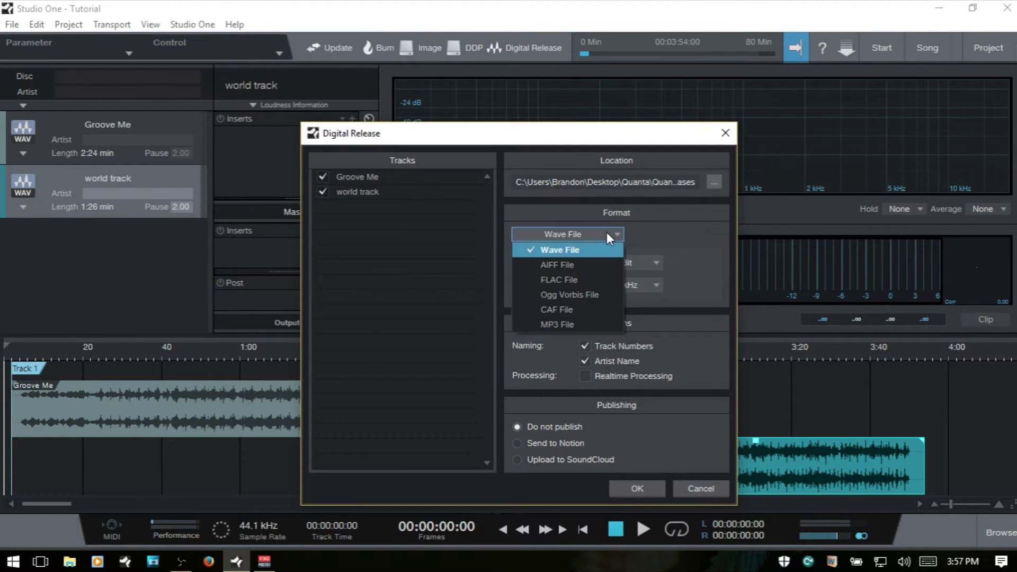
{"action": "left_click", "coordinate": [577, 327]}
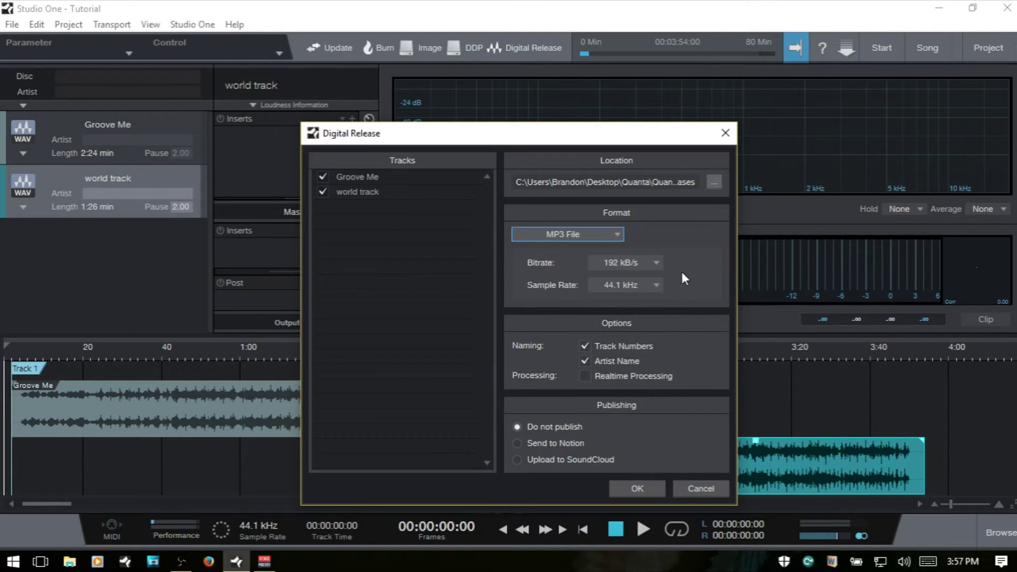
{"action": "left_click", "coordinate": [653, 261]}
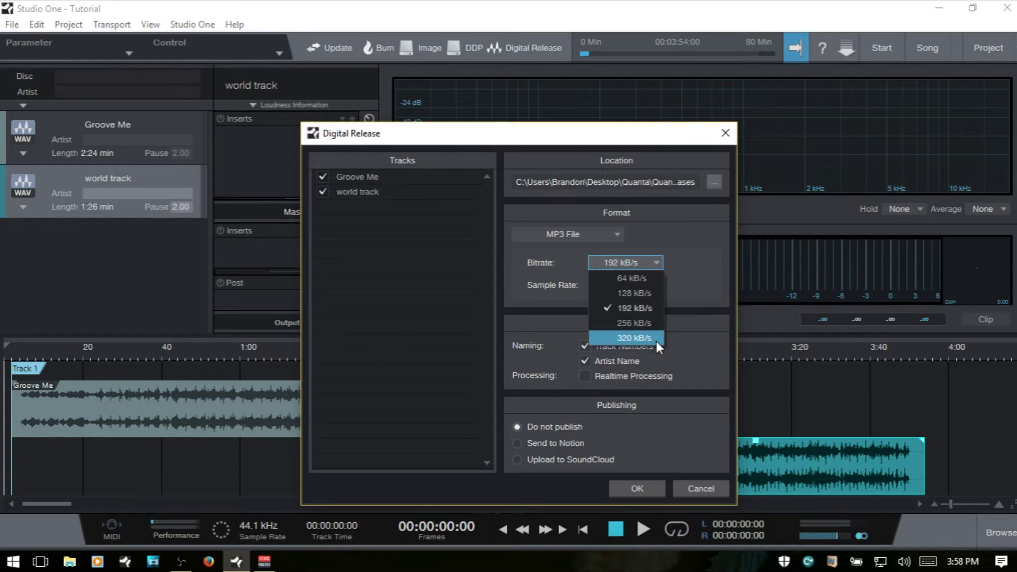
{"action": "left_click", "coordinate": [707, 243]}
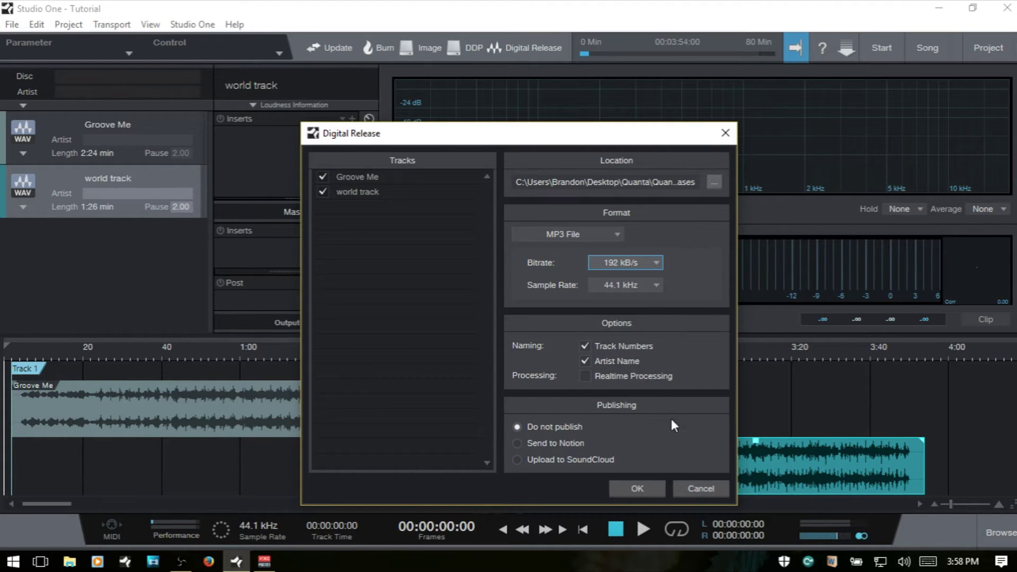
{"action": "left_click", "coordinate": [707, 488]}
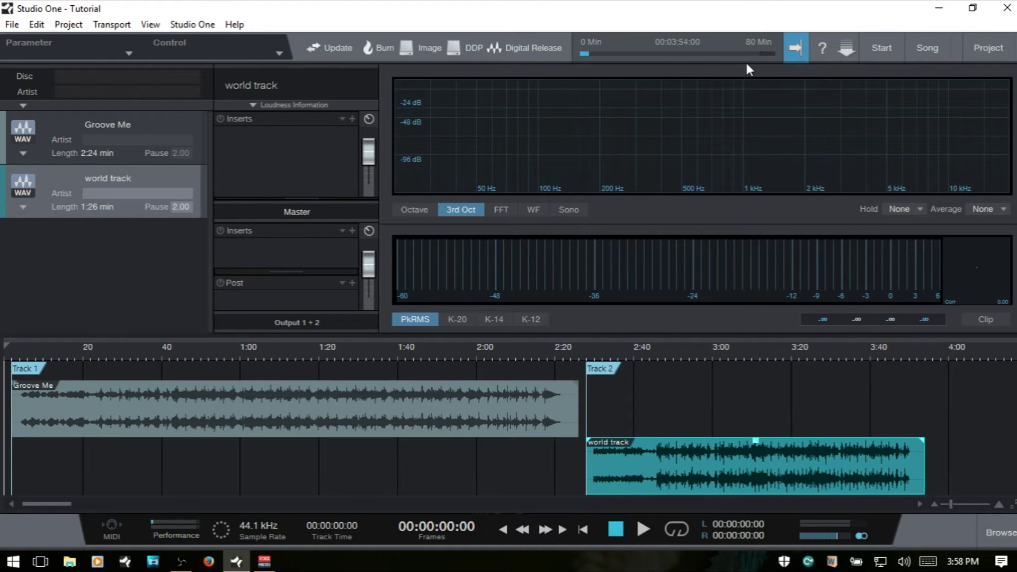
Toggle the toolbar option, show and hide the Info View, then list open projects.
{"action": "left_click", "coordinate": [794, 48]}
{"action": "left_click", "coordinate": [823, 48]}
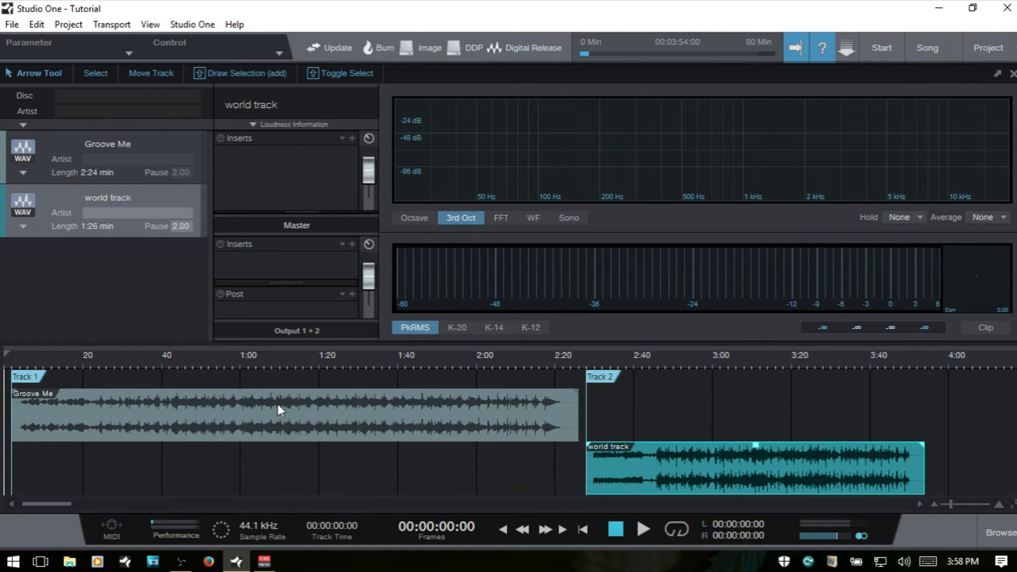
{"action": "left_click", "coordinate": [824, 48]}
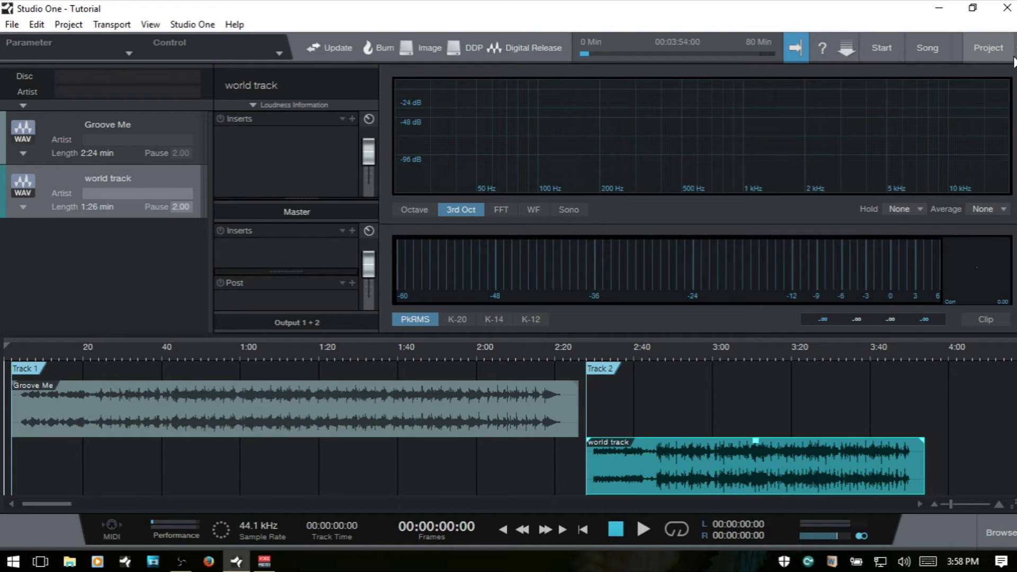
{"action": "left_click", "coordinate": [1012, 53]}
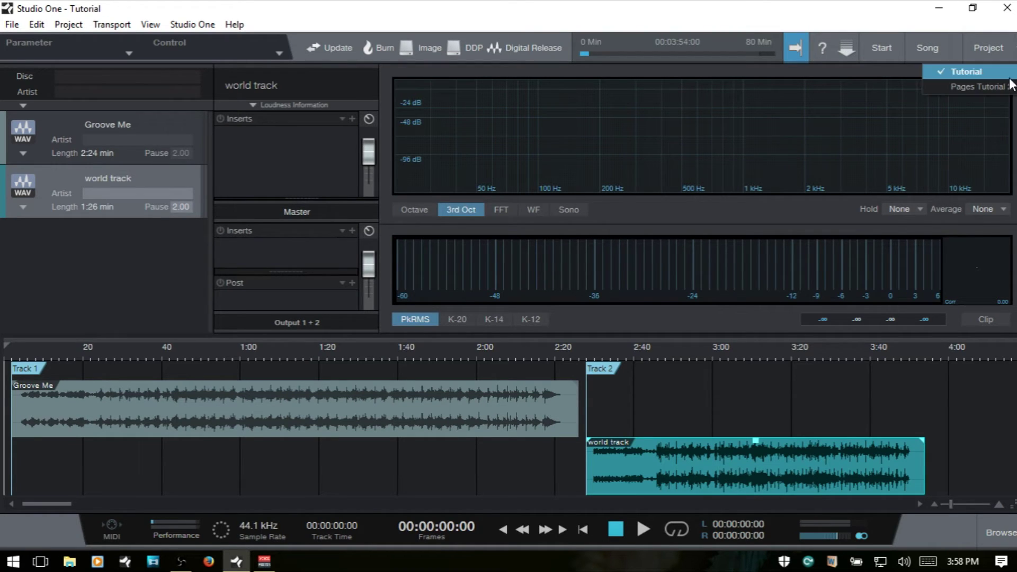
Close the projects list, then expand and collapse the disc's EAN–Artwork metadata fields.
{"action": "key", "text": "Escape"}
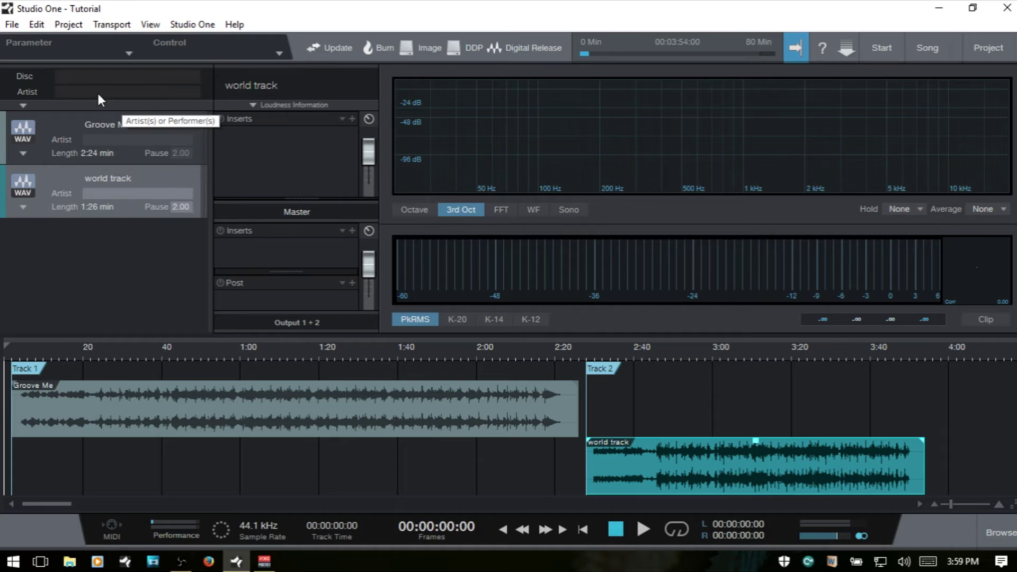
{"action": "left_click", "coordinate": [23, 106]}
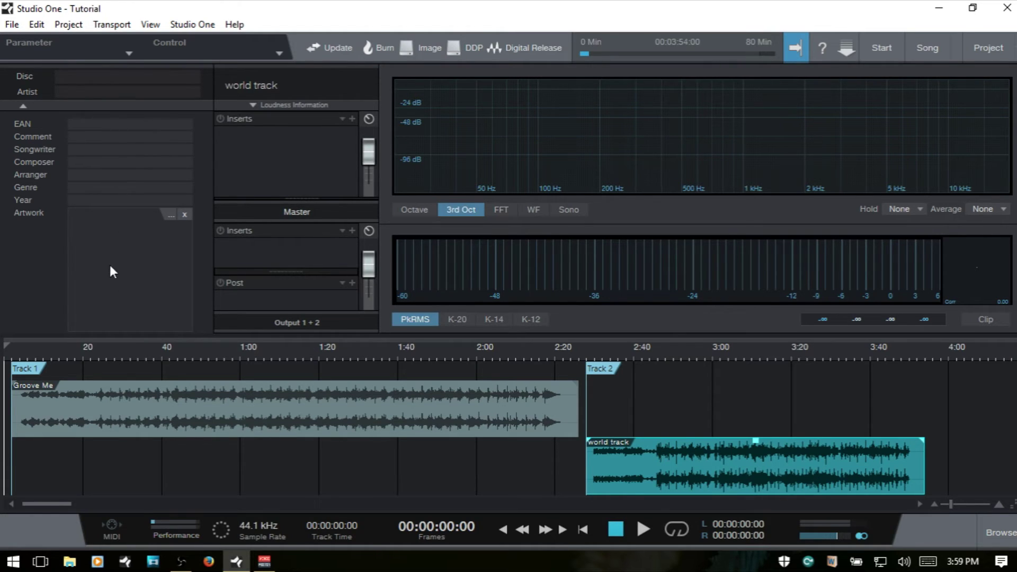
{"action": "left_click", "coordinate": [23, 106]}
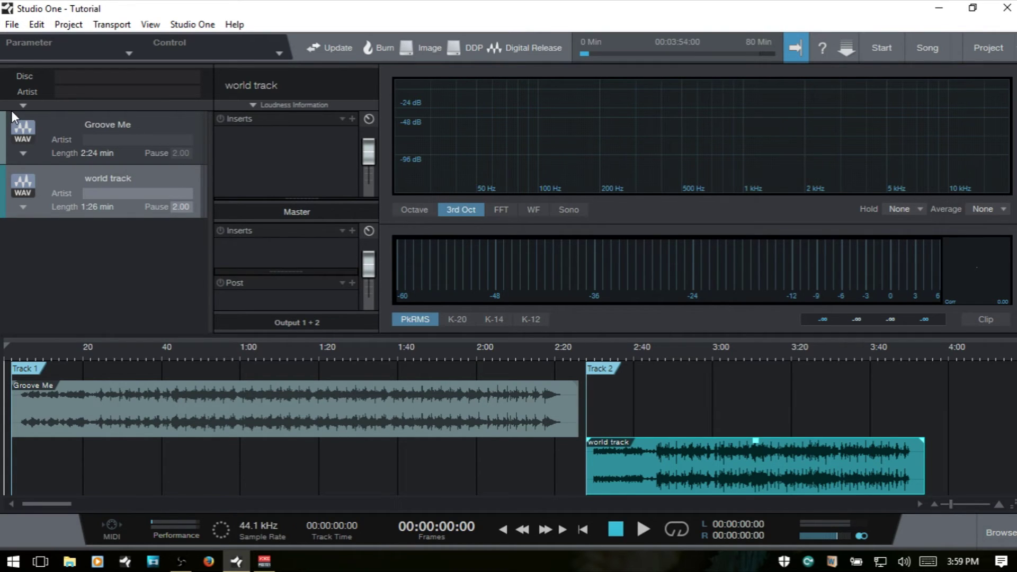
Select Groove Me in the track list and give it the orange colour swatch.
{"action": "left_click", "coordinate": [54, 123]}
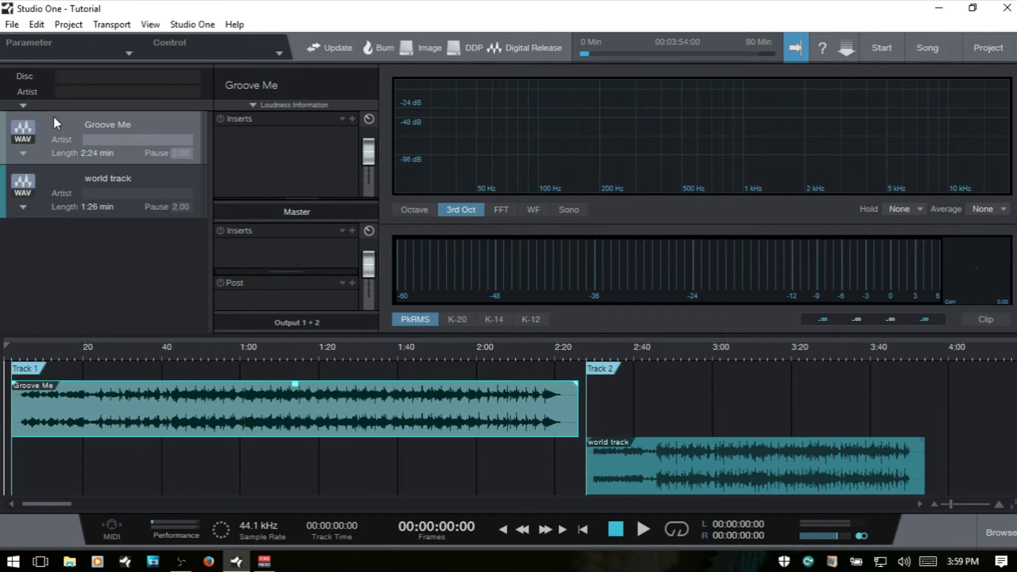
{"action": "left_click", "coordinate": [65, 179]}
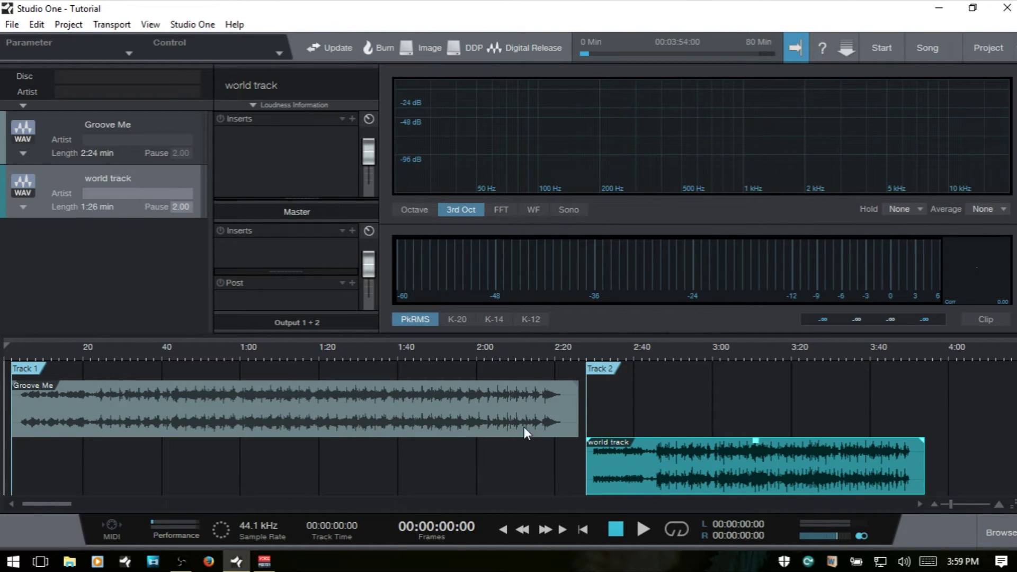
{"action": "left_click", "coordinate": [60, 125]}
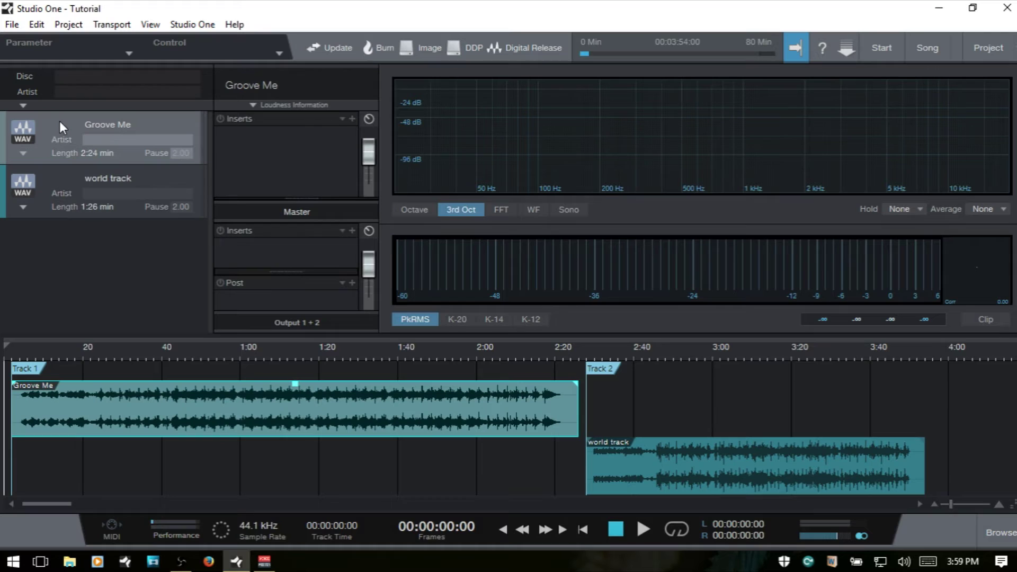
{"action": "left_click", "coordinate": [2, 137]}
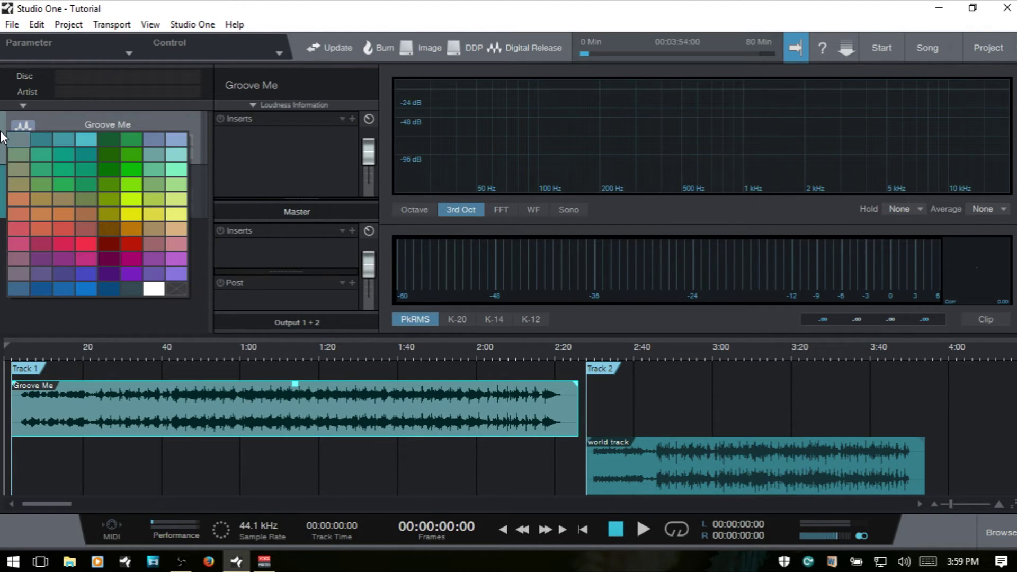
{"action": "left_click", "coordinate": [135, 227]}
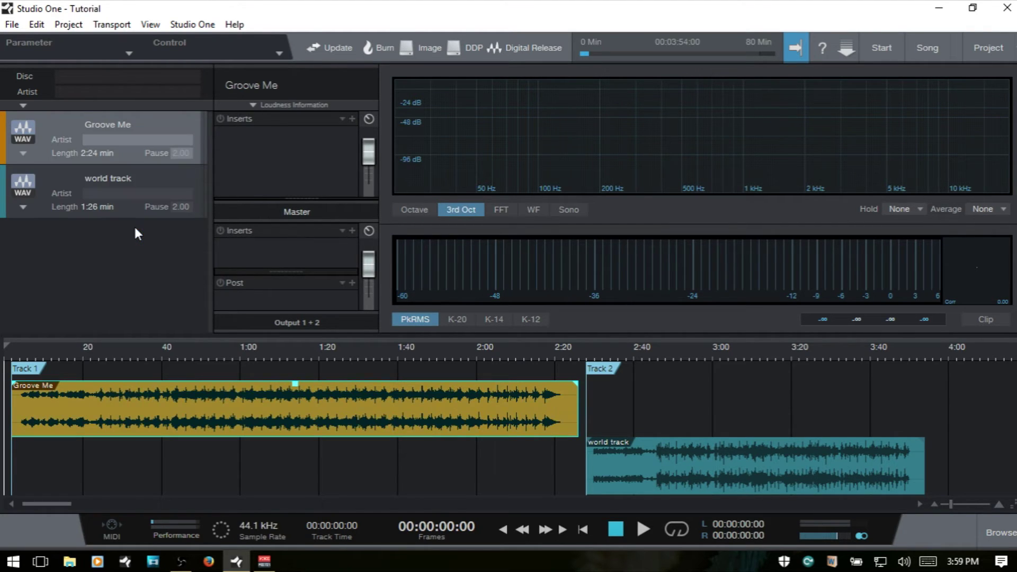
{"action": "left_click", "coordinate": [23, 152]}
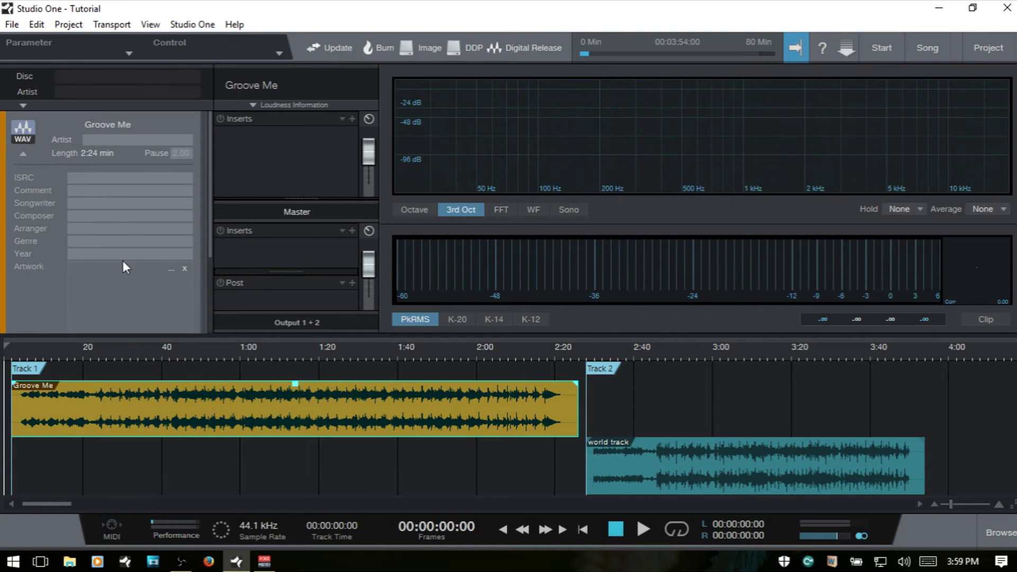
{"action": "left_click", "coordinate": [20, 151]}
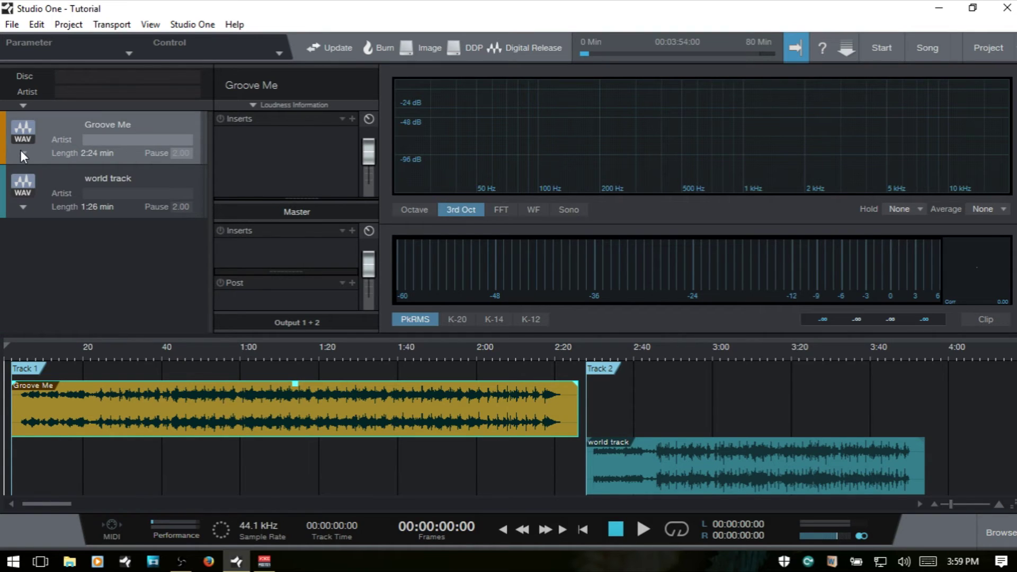
{"action": "left_click", "coordinate": [351, 117]}
{"action": "left_click", "coordinate": [281, 151]}
{"action": "left_click", "coordinate": [69, 179]}
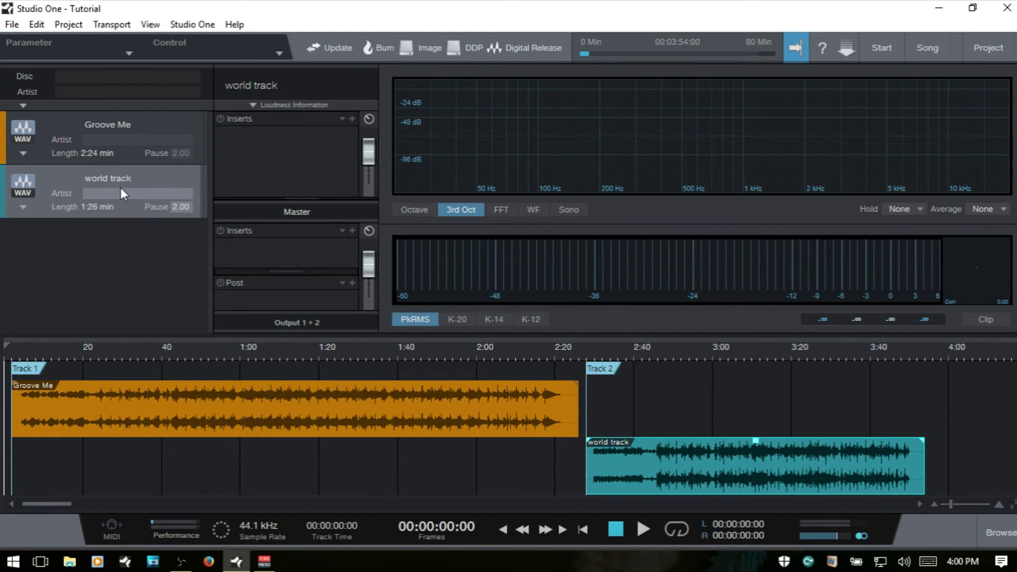
{"action": "left_click", "coordinate": [64, 123]}
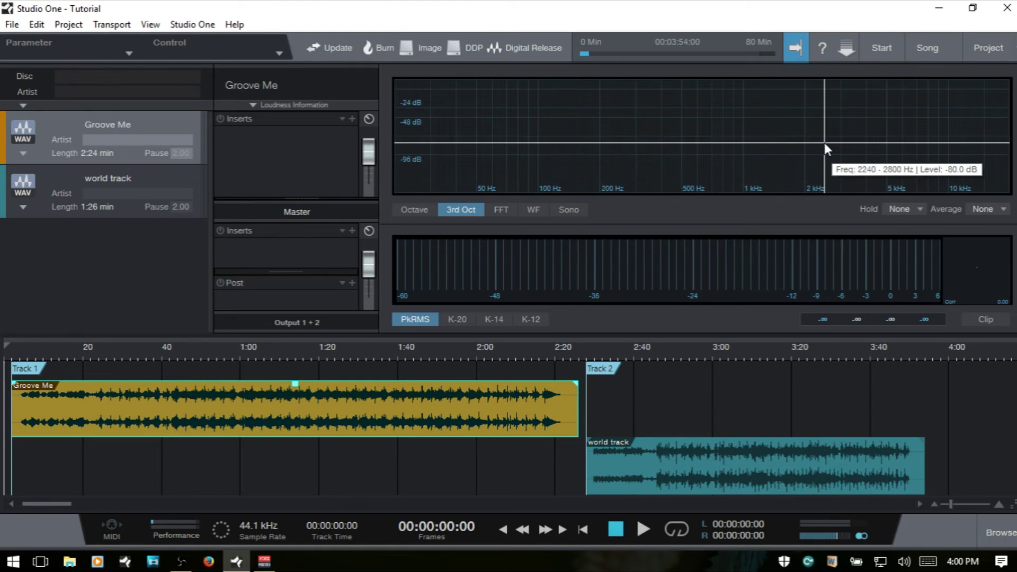
Cycle the spectrum through Octave, FFT, Waterfall and Sonogram, ending on 3rd Oct.
{"action": "left_click", "coordinate": [408, 211]}
{"action": "left_click", "coordinate": [456, 209]}
{"action": "left_click", "coordinate": [506, 211]}
{"action": "left_click", "coordinate": [532, 209]}
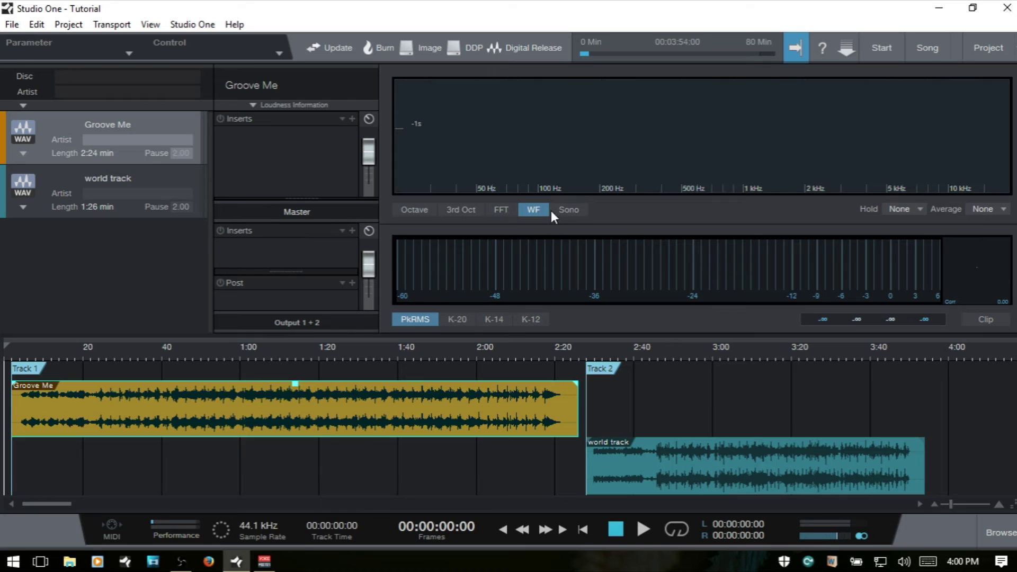
{"action": "left_click", "coordinate": [572, 210]}
{"action": "left_click", "coordinate": [459, 211]}
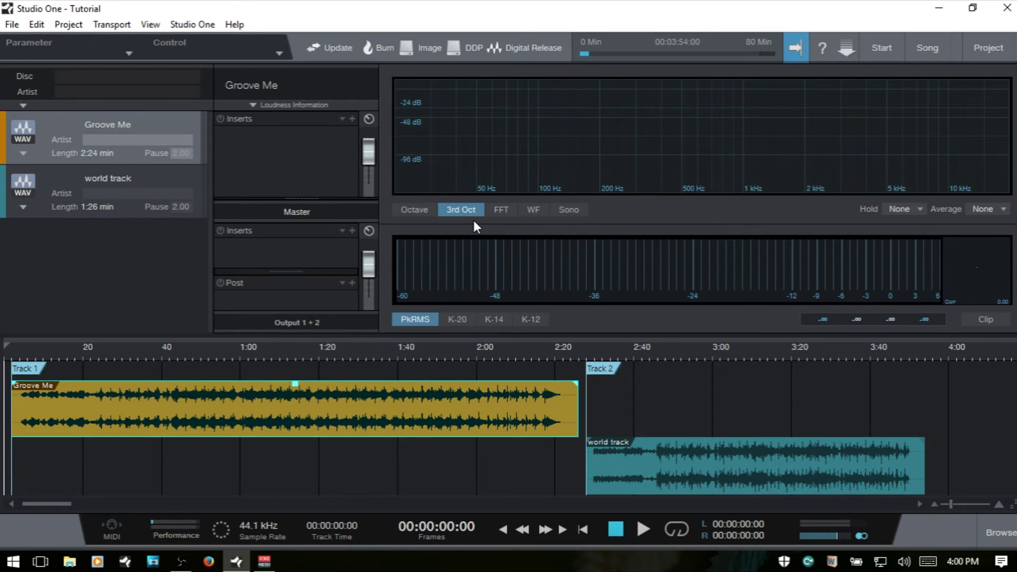
Play from about 0:21 comparing the spectrum views, ending on 3rd Oct, then stop.
{"action": "left_click", "coordinate": [92, 352]}
{"action": "key", "text": "space"}
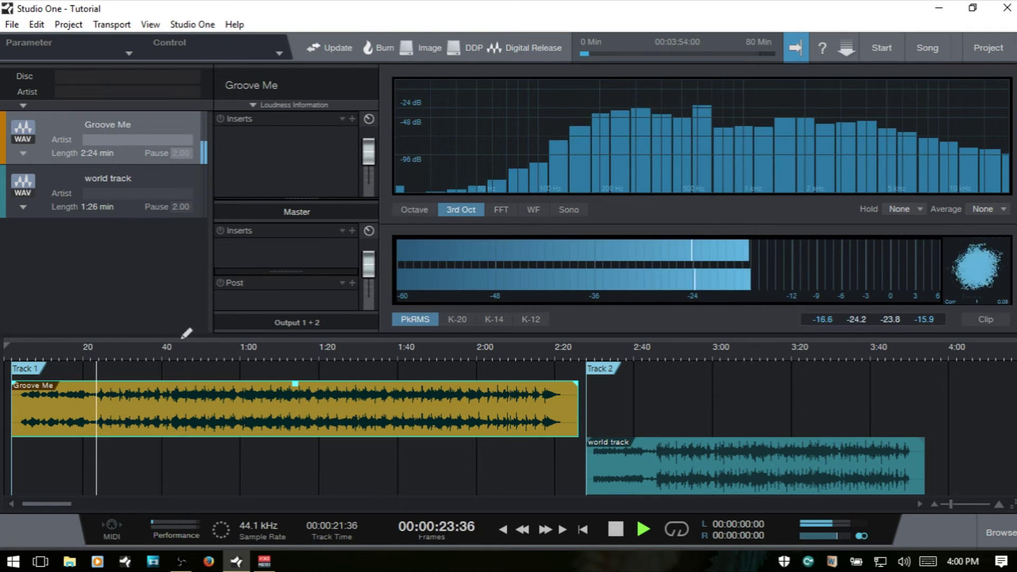
{"action": "left_click", "coordinate": [499, 210]}
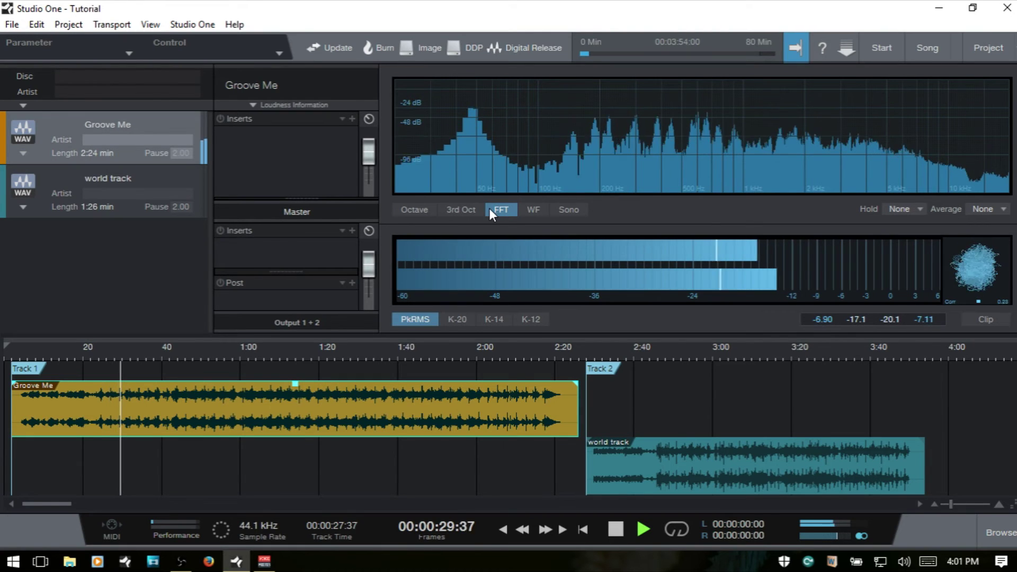
{"action": "left_click", "coordinate": [535, 211]}
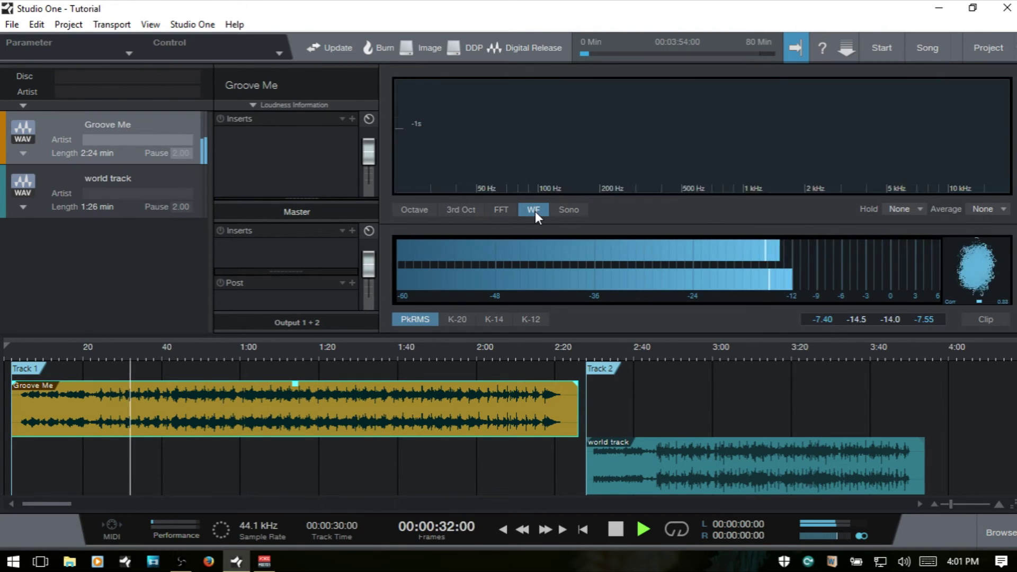
{"action": "left_click", "coordinate": [567, 210]}
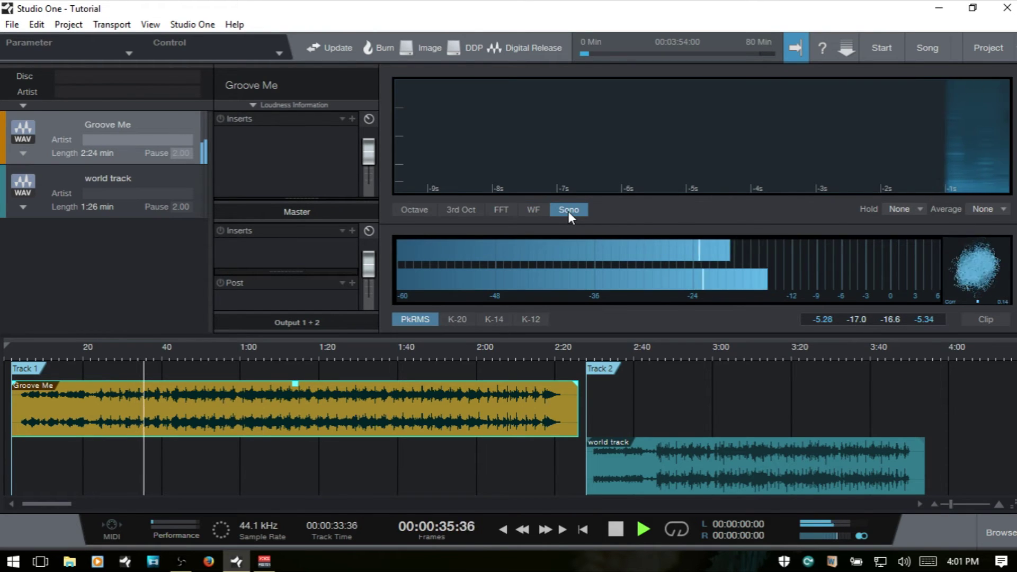
{"action": "left_click", "coordinate": [411, 208]}
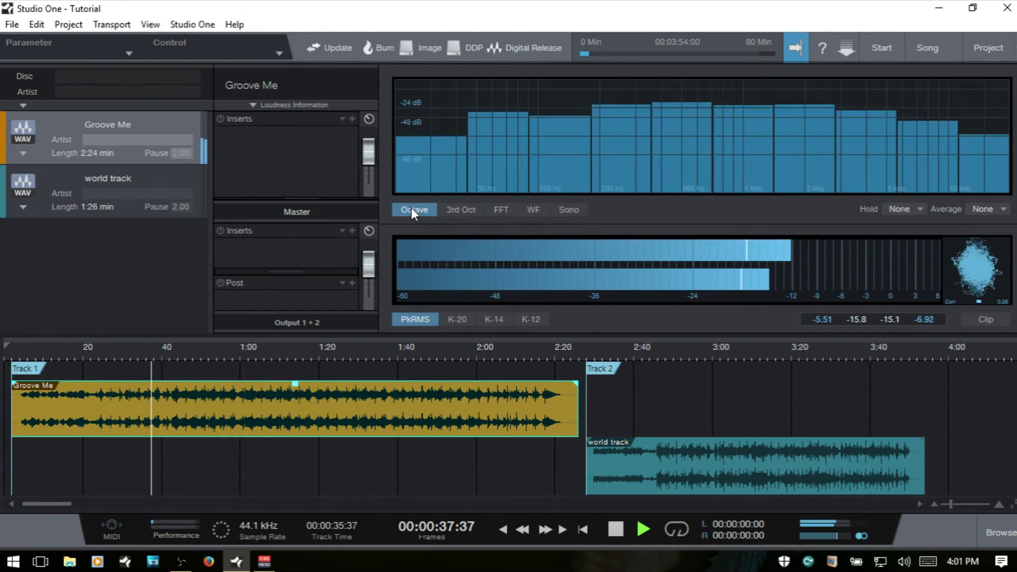
{"action": "left_click", "coordinate": [459, 209]}
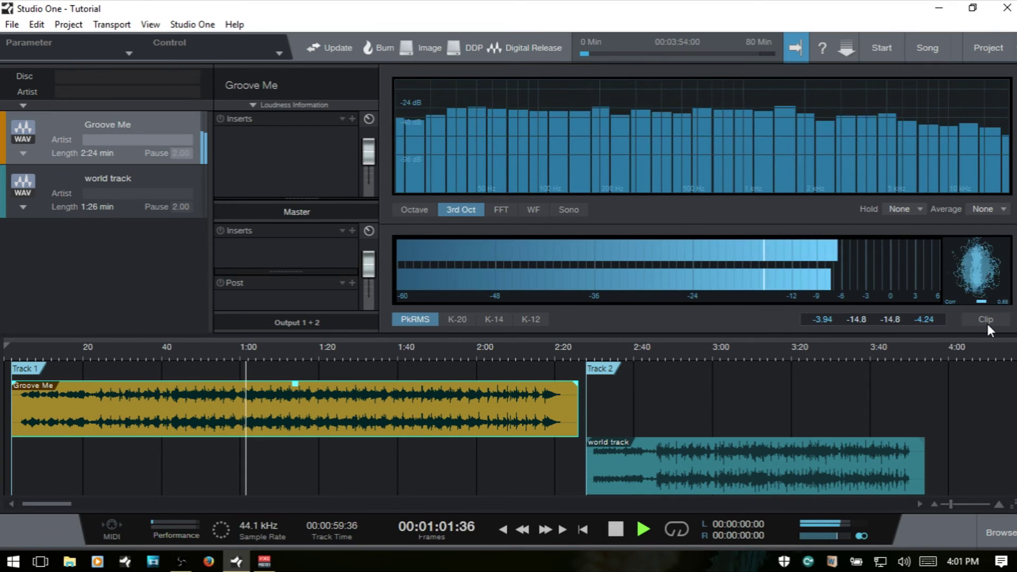
{"action": "key", "text": "space"}
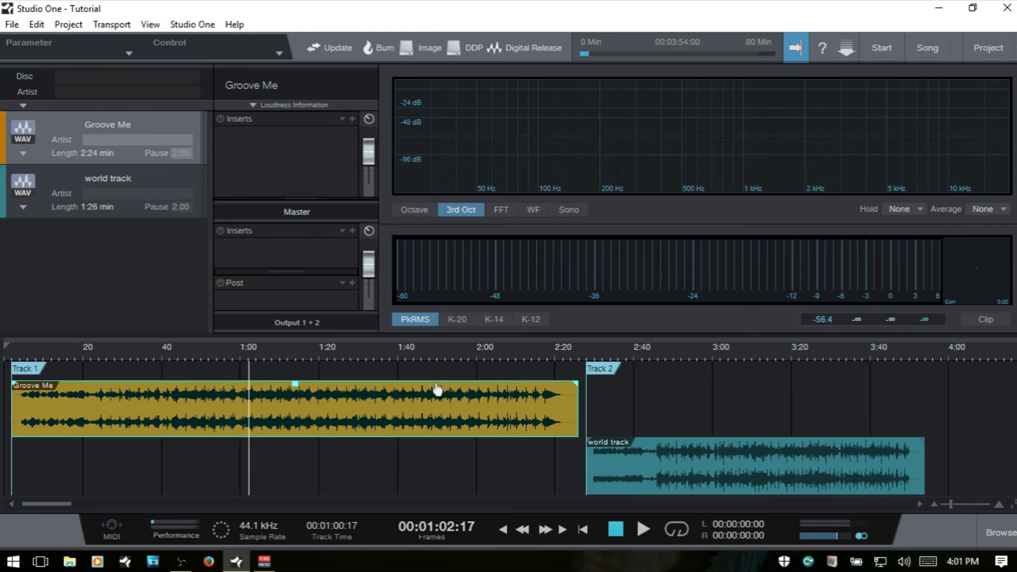
Zoom out and shift the world track clip until its Pause reads 3.80.
{"action": "mouse_move", "coordinate": [434, 349]}
{"action": "left_mouse_down"}
{"action": "mouse_move", "coordinate": [435, 329]}
{"action": "mouse_move", "coordinate": [438, 344]}
{"action": "left_mouse_up"}
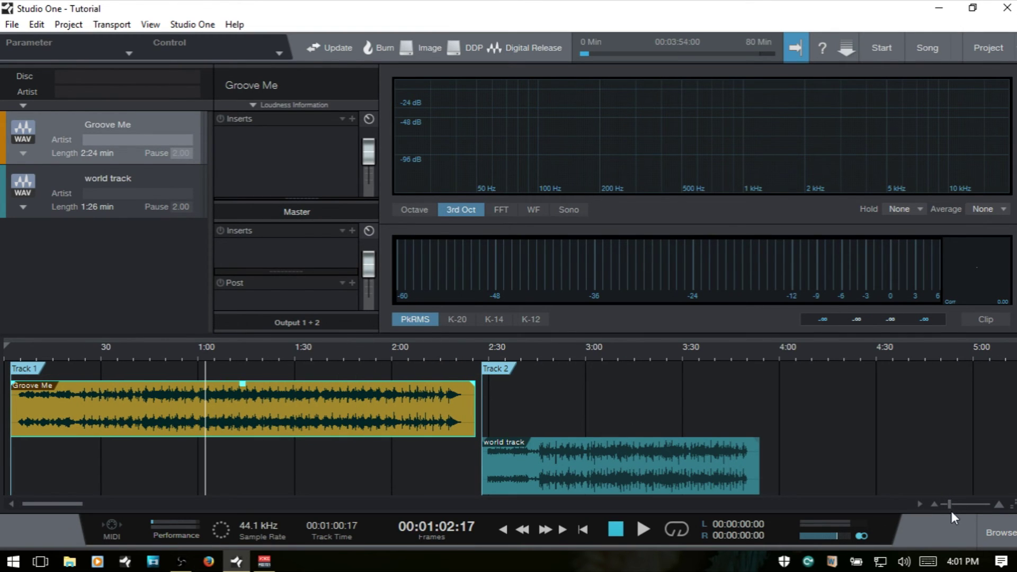
{"action": "mouse_move", "coordinate": [949, 504]}
{"action": "left_mouse_down"}
{"action": "mouse_move", "coordinate": [958, 504]}
{"action": "mouse_move", "coordinate": [948, 505]}
{"action": "left_mouse_up"}
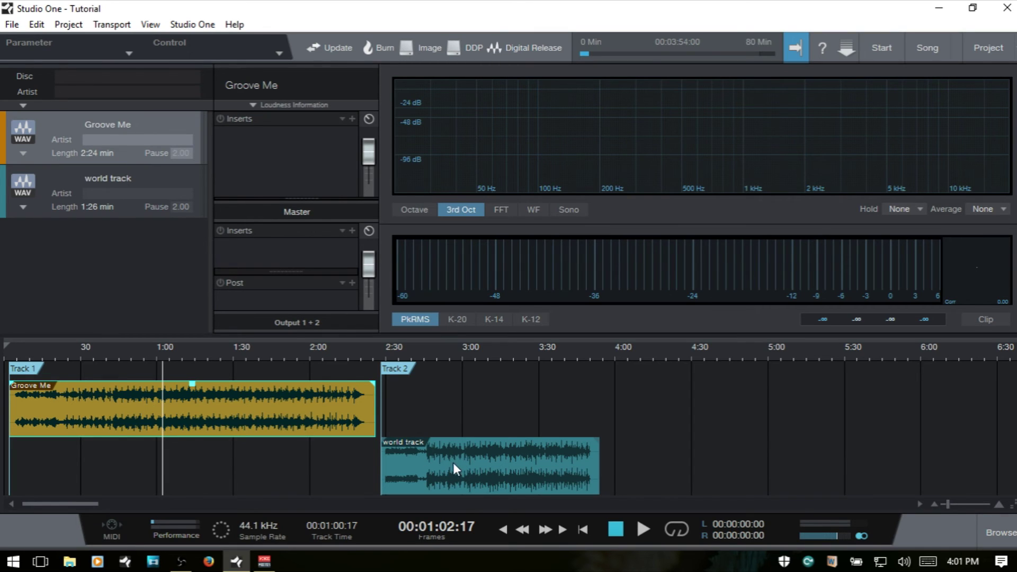
{"action": "left_click_drag", "start_coordinate": [430, 473], "coordinate": [572, 472]}
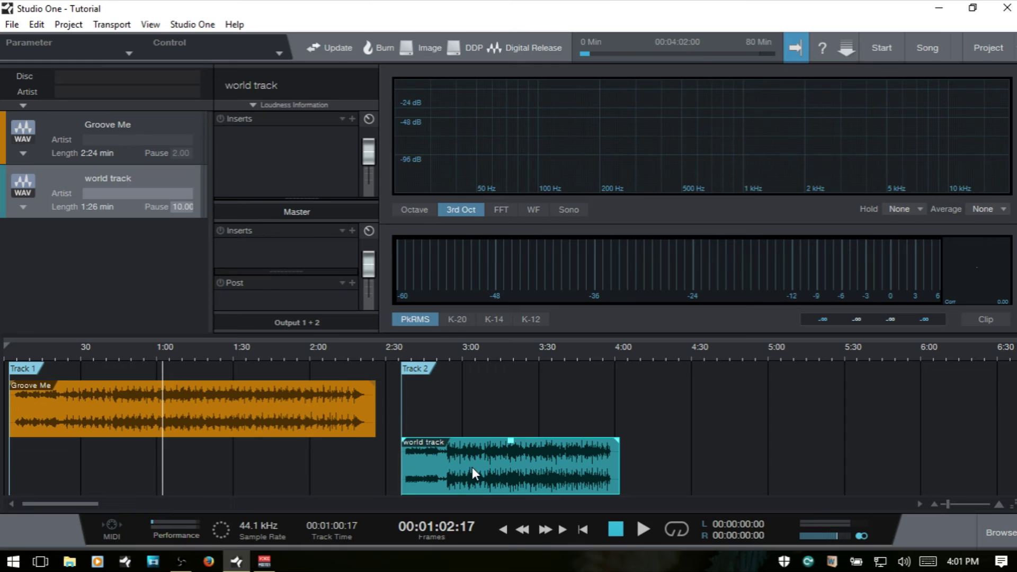
{"action": "mouse_move", "coordinate": [497, 467]}
{"action": "left_mouse_down"}
{"action": "mouse_move", "coordinate": [424, 458]}
{"action": "mouse_move", "coordinate": [483, 457]}
{"action": "left_mouse_up"}
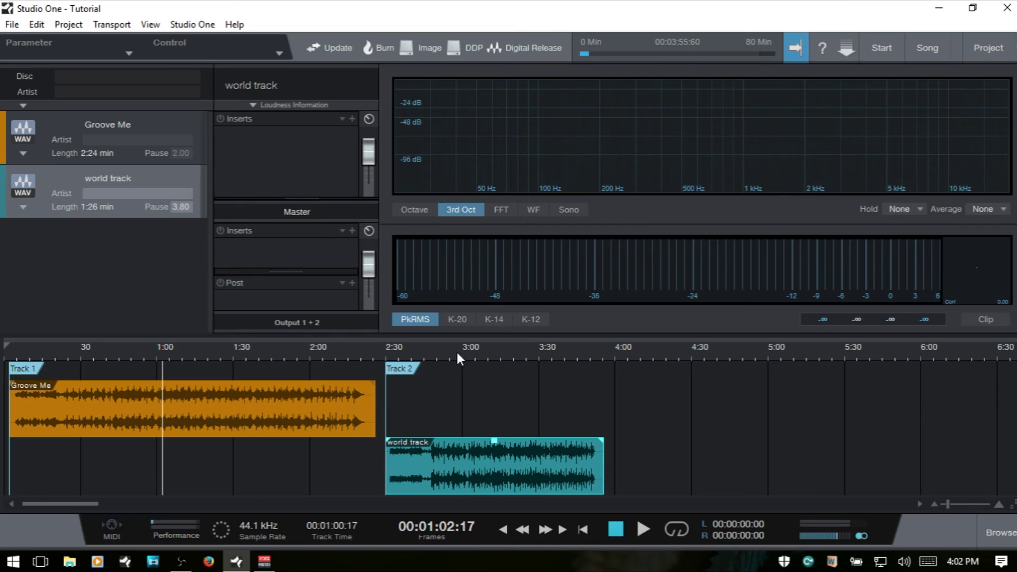
Play from about 2:42, trying the K-20, K-14 and K-12 meter scales before PkRMS.
{"action": "left_click", "coordinate": [431, 356]}
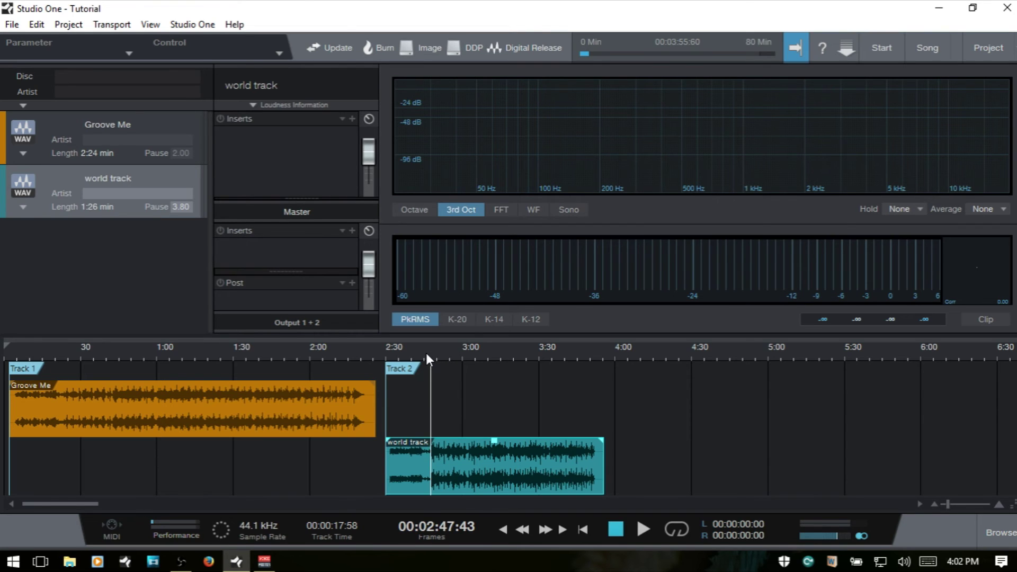
{"action": "left_click", "coordinate": [426, 354]}
{"action": "left_click", "coordinate": [419, 353]}
{"action": "key", "text": "space"}
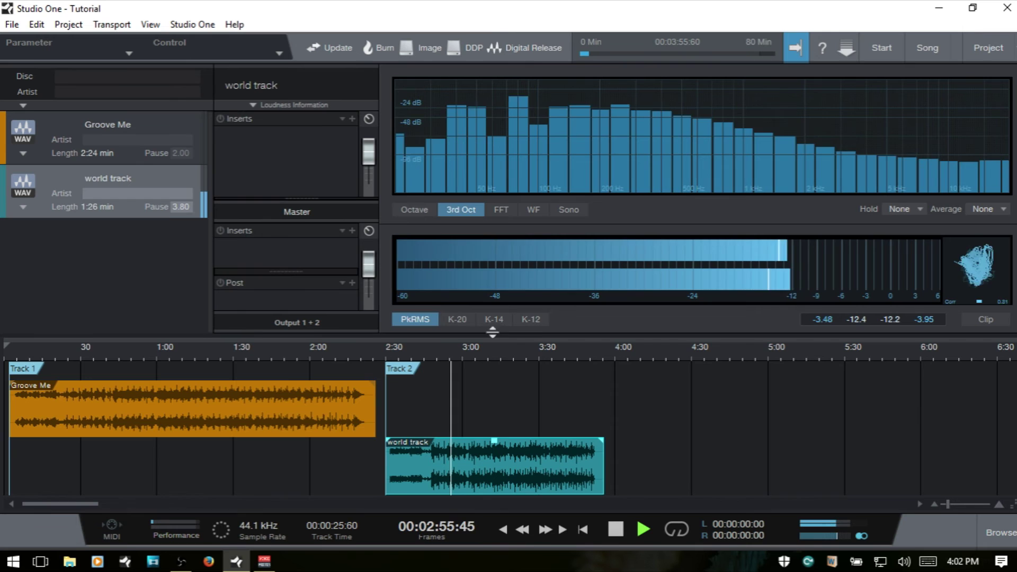
{"action": "left_click", "coordinate": [456, 320]}
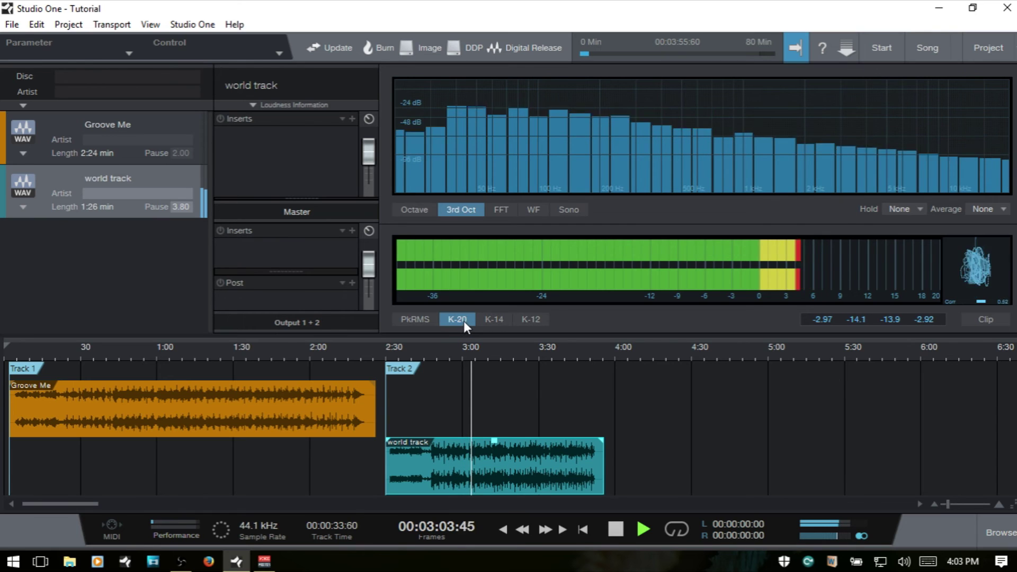
{"action": "left_click", "coordinate": [494, 319]}
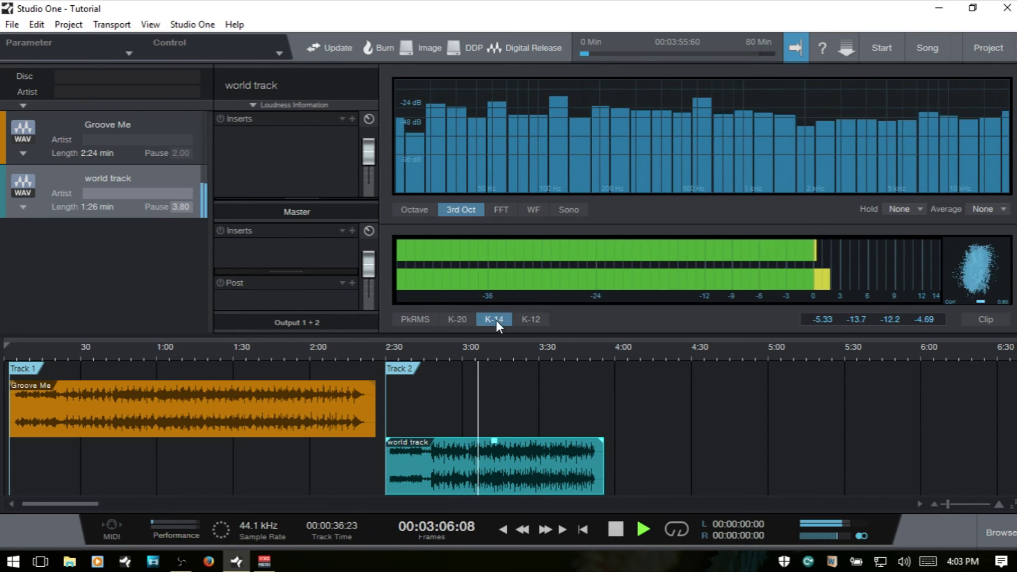
{"action": "left_click", "coordinate": [532, 319]}
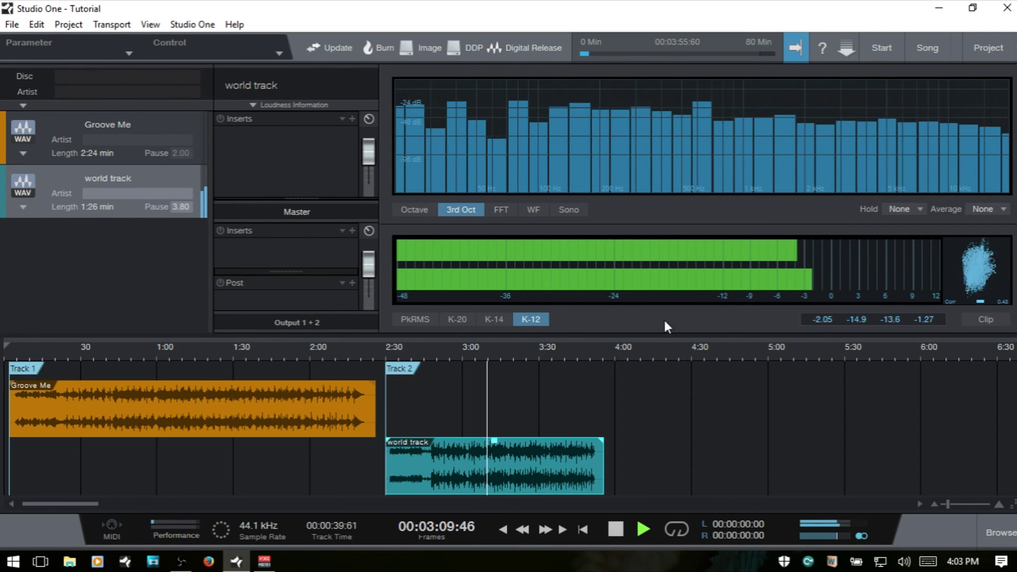
{"action": "left_click", "coordinate": [417, 321]}
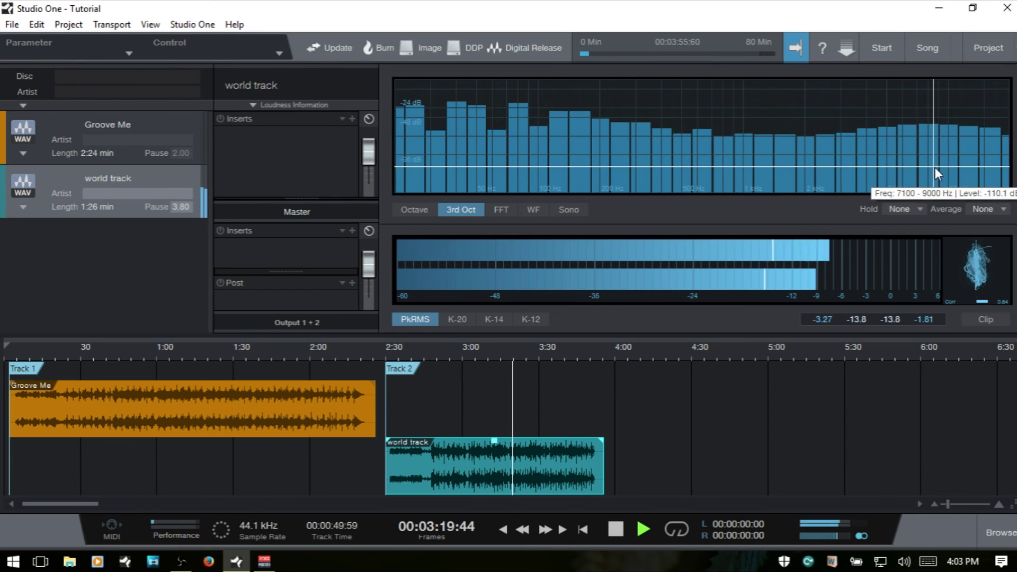
Check the averaging choices, try peak hold Medium and Long, set None, then stop playback.
{"action": "left_click", "coordinate": [1001, 210]}
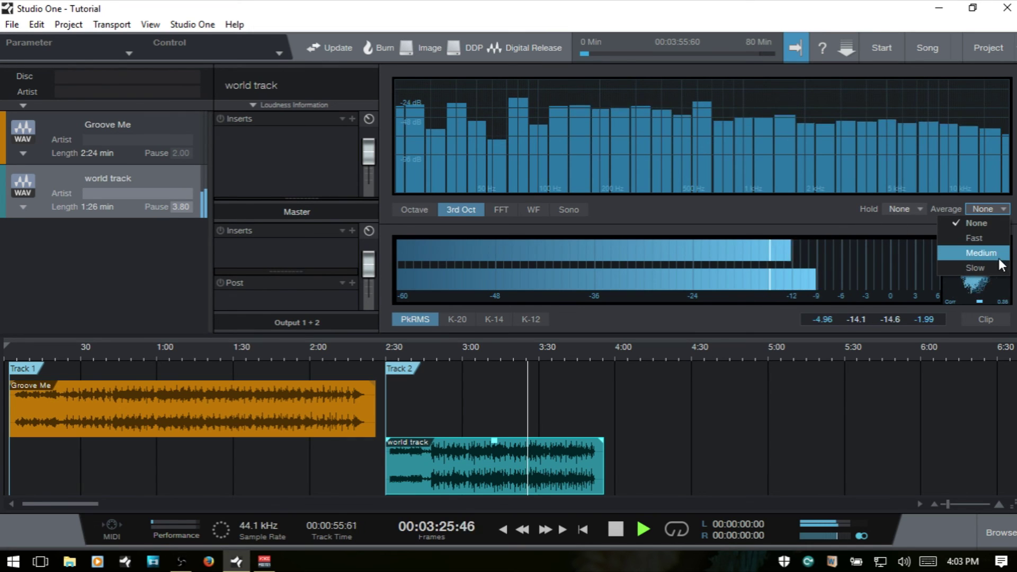
{"action": "left_click", "coordinate": [815, 211]}
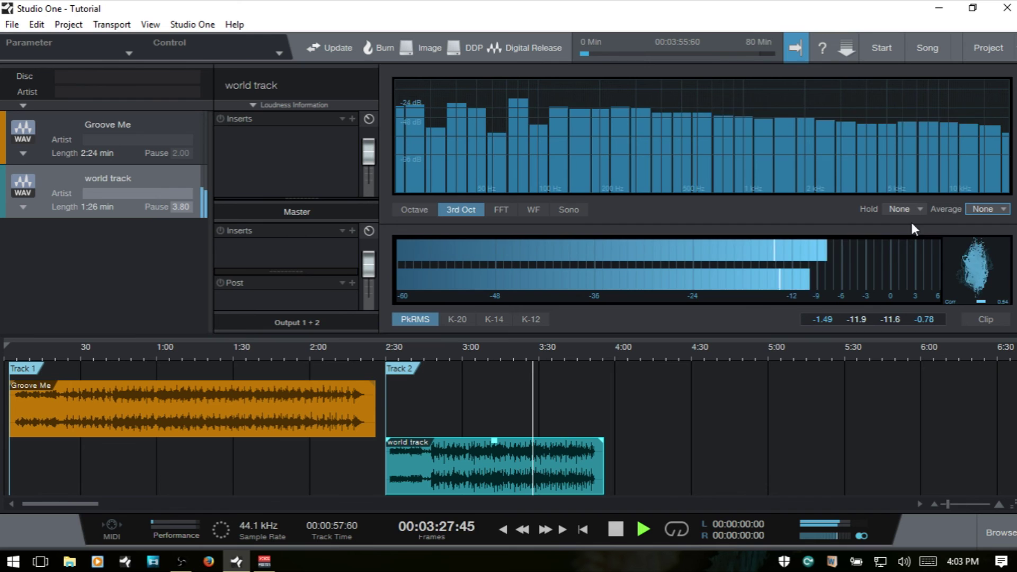
{"action": "left_click", "coordinate": [919, 208]}
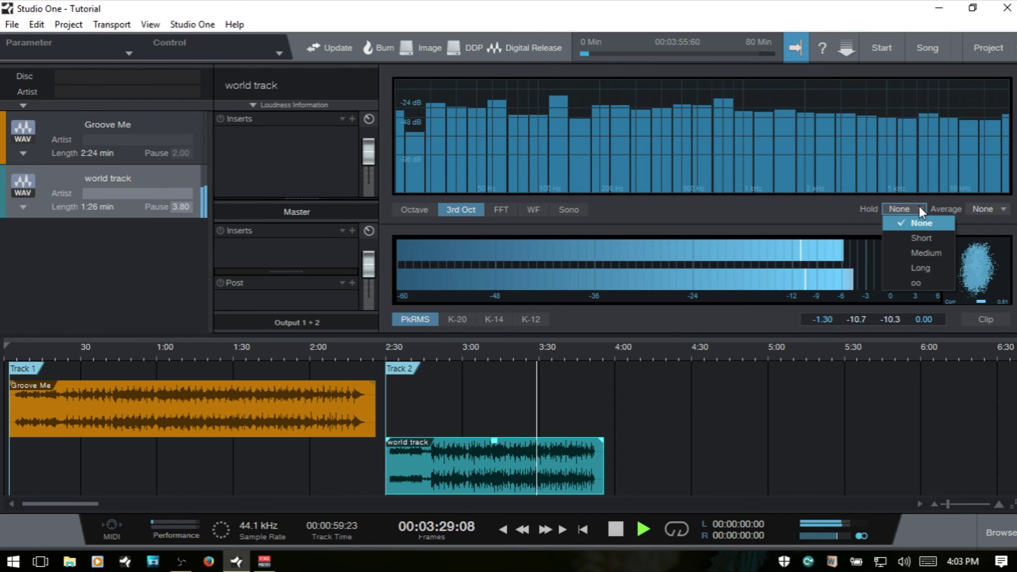
{"action": "left_click", "coordinate": [923, 253]}
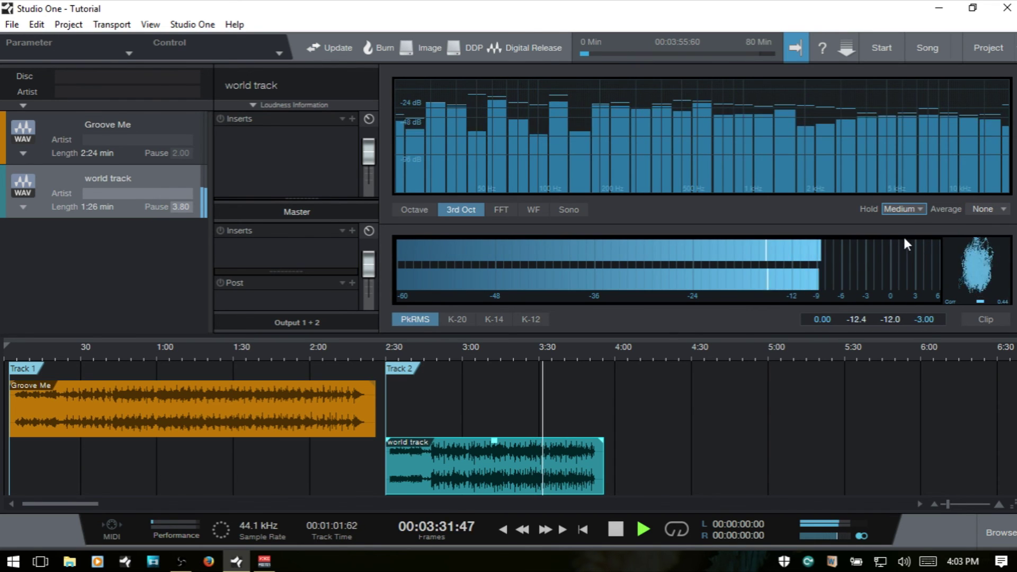
{"action": "left_click", "coordinate": [919, 208]}
{"action": "left_click", "coordinate": [920, 268]}
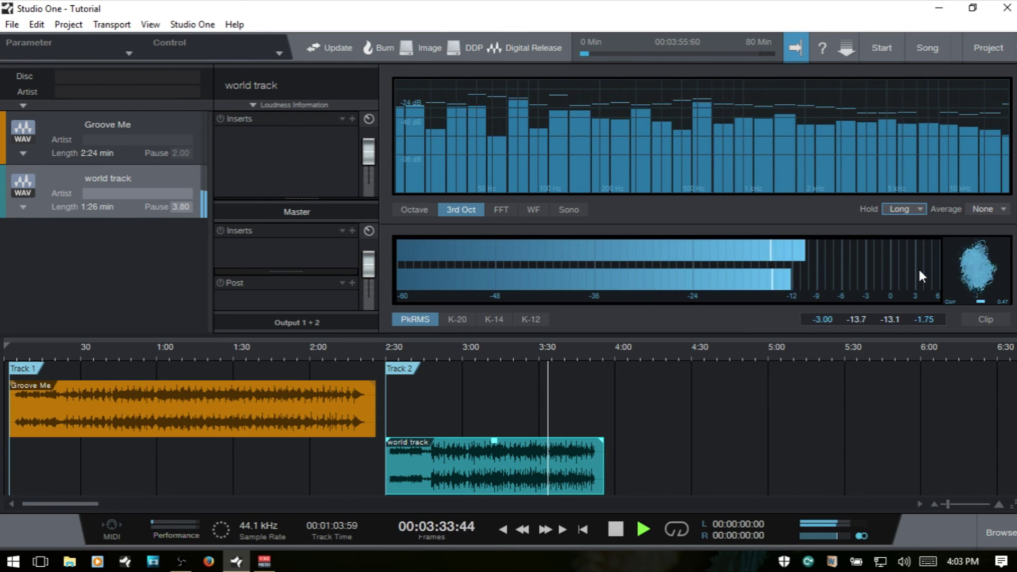
{"action": "left_click", "coordinate": [920, 210]}
{"action": "left_click", "coordinate": [918, 225]}
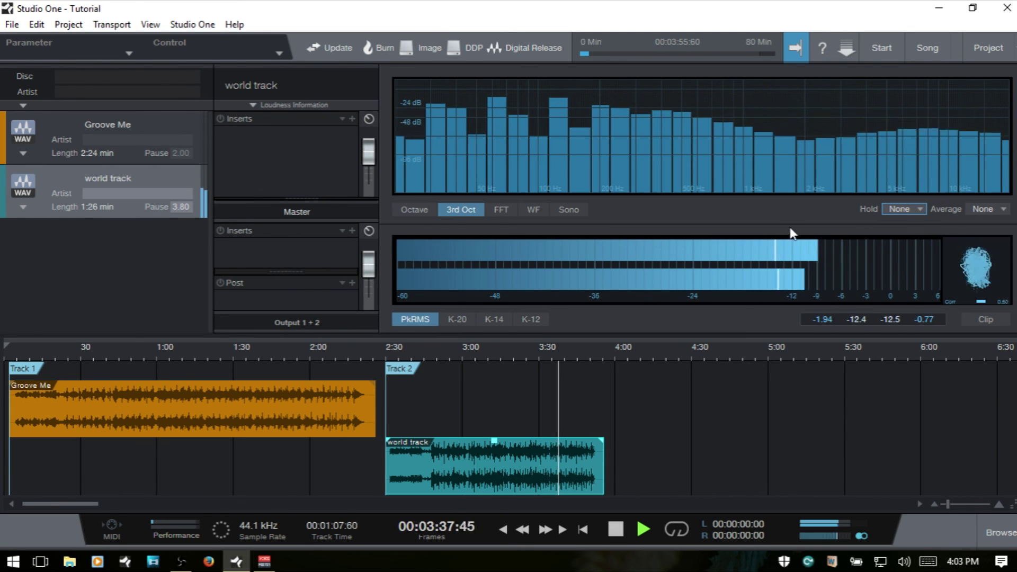
{"action": "key", "text": "space"}
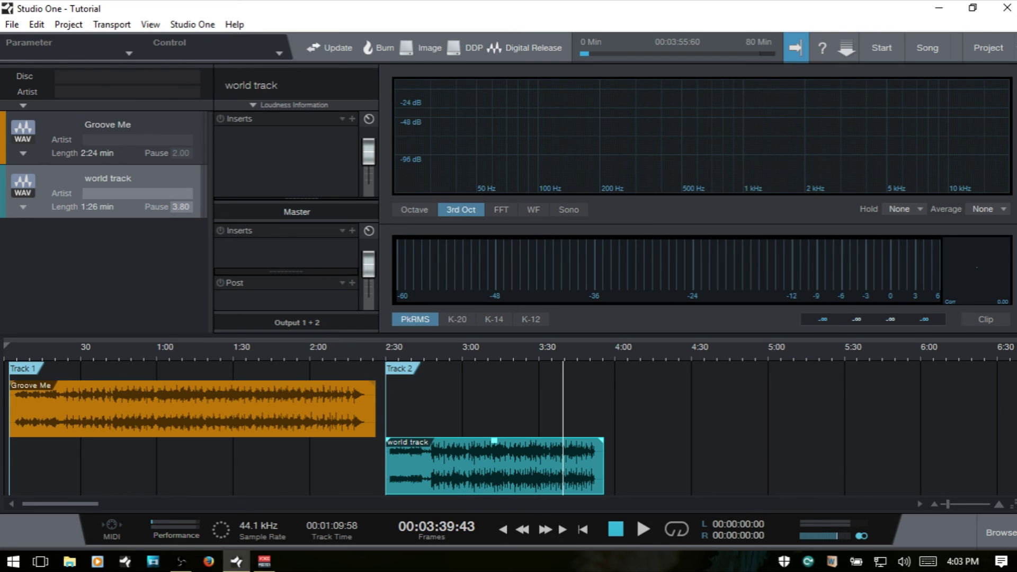
Mark a loop from the start to about 5:15 and reset the master volume to 0 dB.
{"action": "mouse_move", "coordinate": [6, 349]}
{"action": "left_mouse_down"}
{"action": "mouse_move", "coordinate": [254, 364]}
{"action": "mouse_move", "coordinate": [810, 370]}
{"action": "left_mouse_up"}
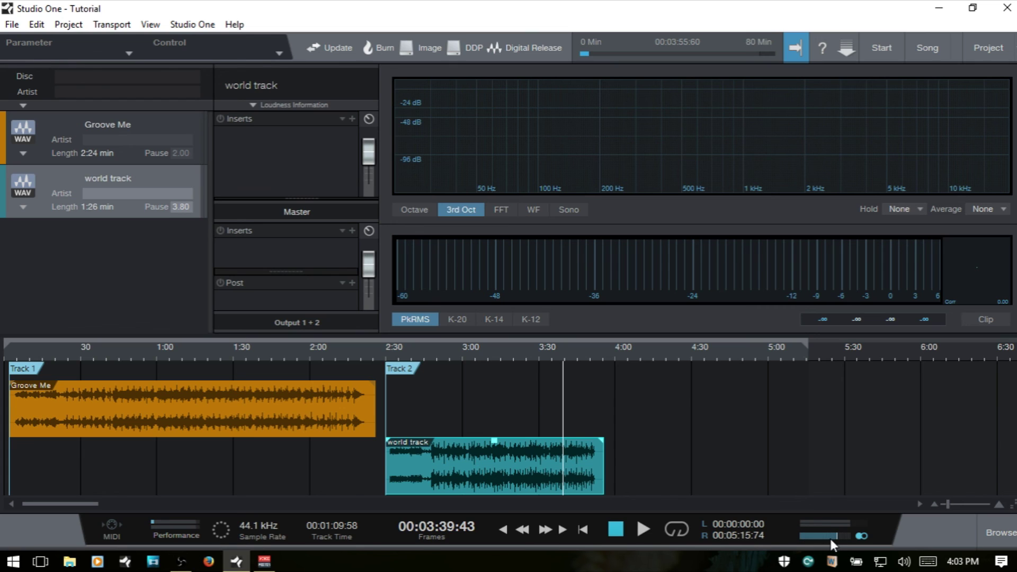
{"action": "left_click_drag", "start_coordinate": [830, 538], "coordinate": [837, 536]}
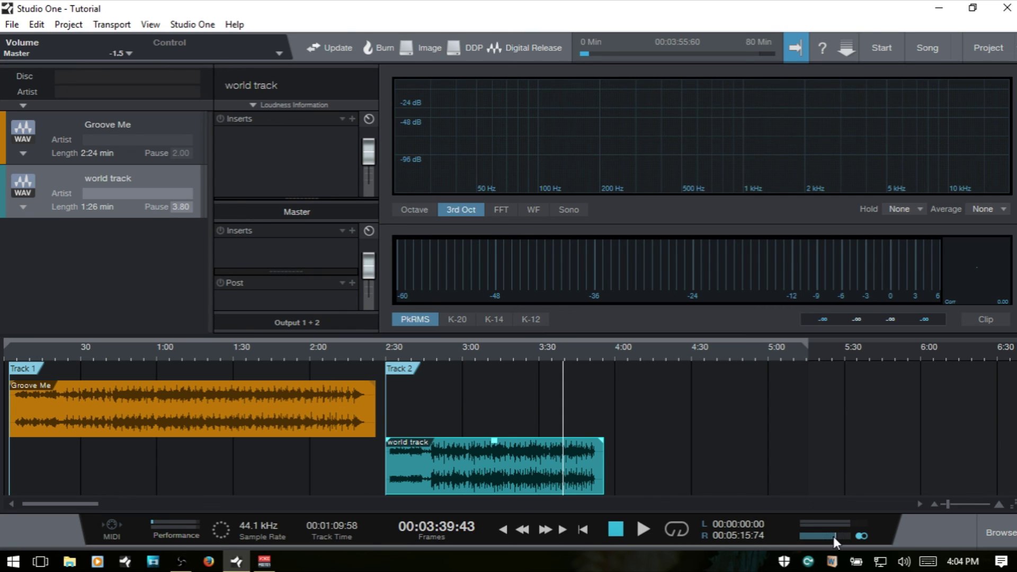
{"action": "left_click_drag", "start_coordinate": [834, 536], "coordinate": [826, 536]}
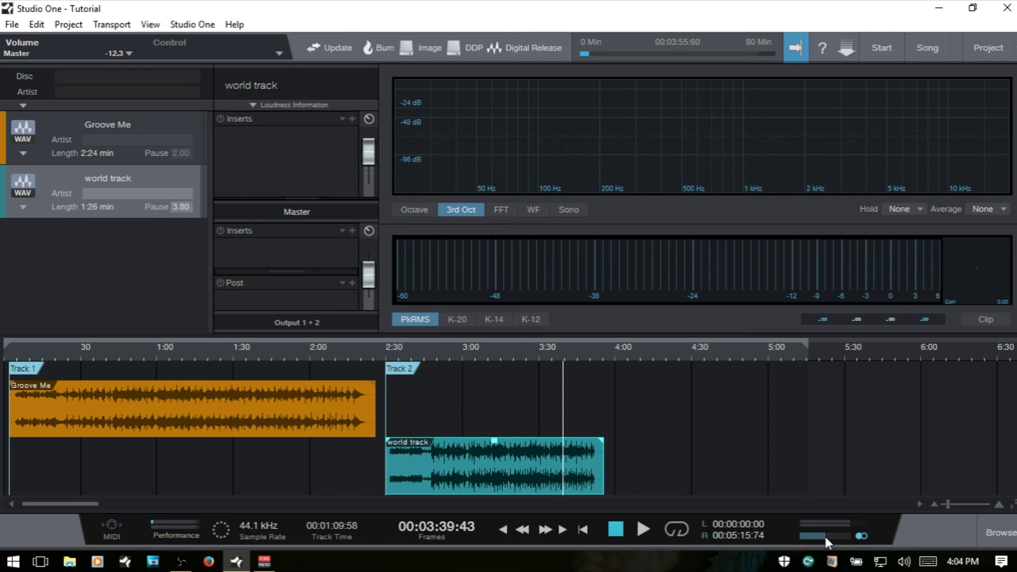
{"action": "left_click", "coordinate": [369, 277], "text": "alt"}
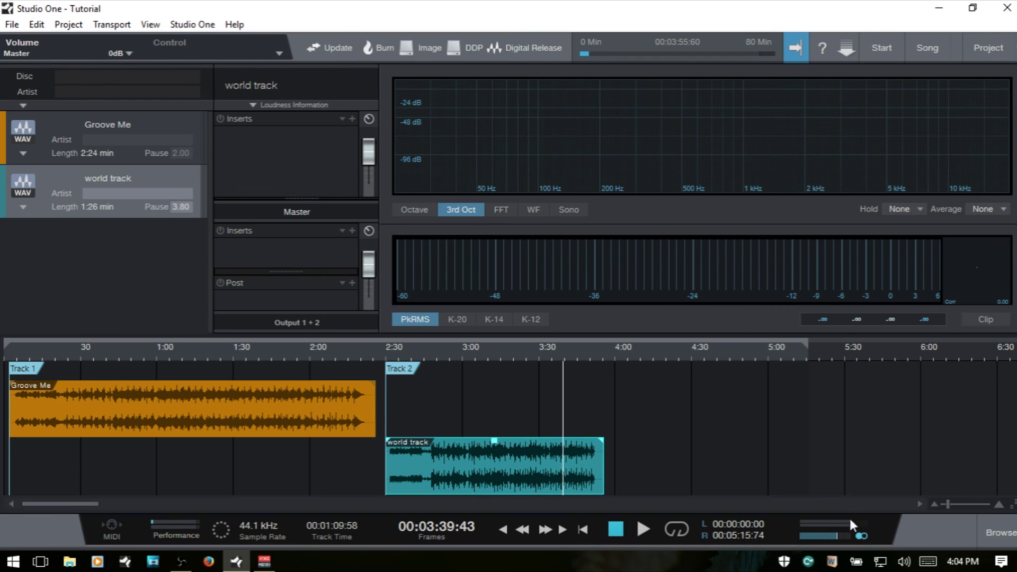